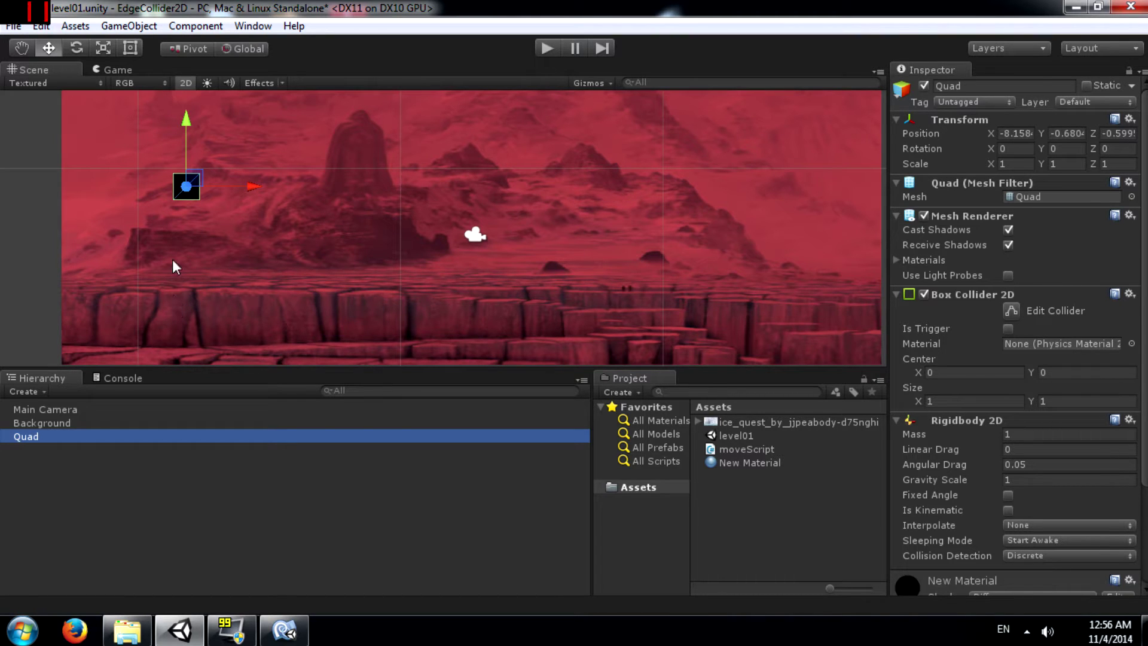
Inspect the Main Camera, Background sprite and Quad components in the Inspector
{"action": "scroll", "coordinate": [449, 256], "scroll_direction": "down", "scroll_amount": 1}
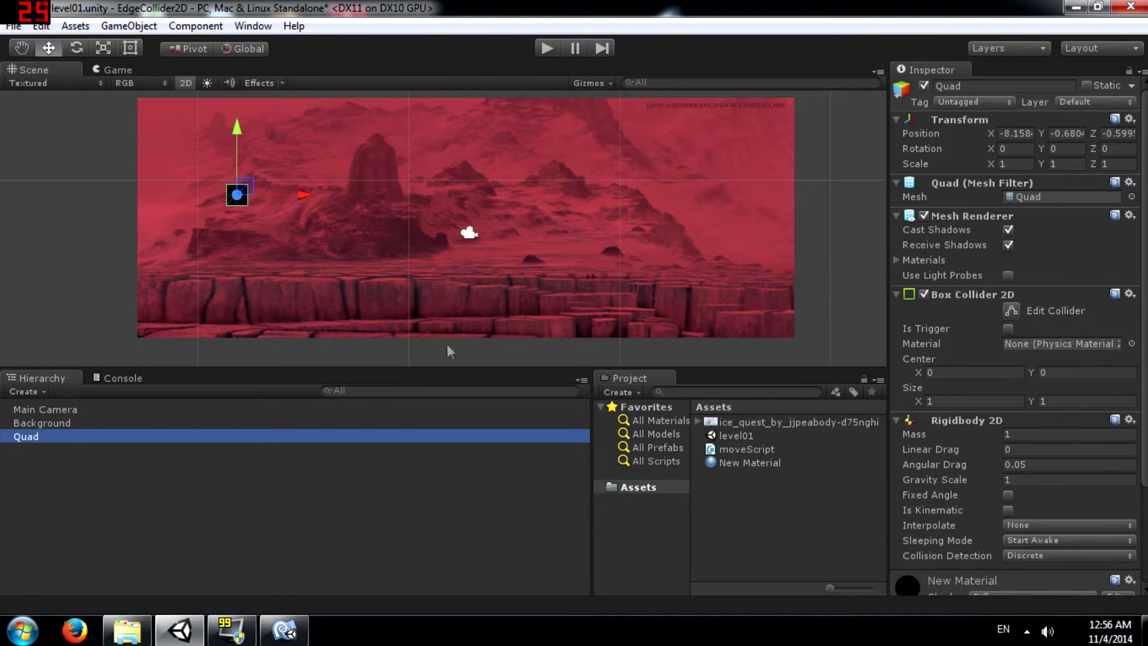
{"action": "left_click", "coordinate": [72, 423]}
{"action": "left_click", "coordinate": [70, 409]}
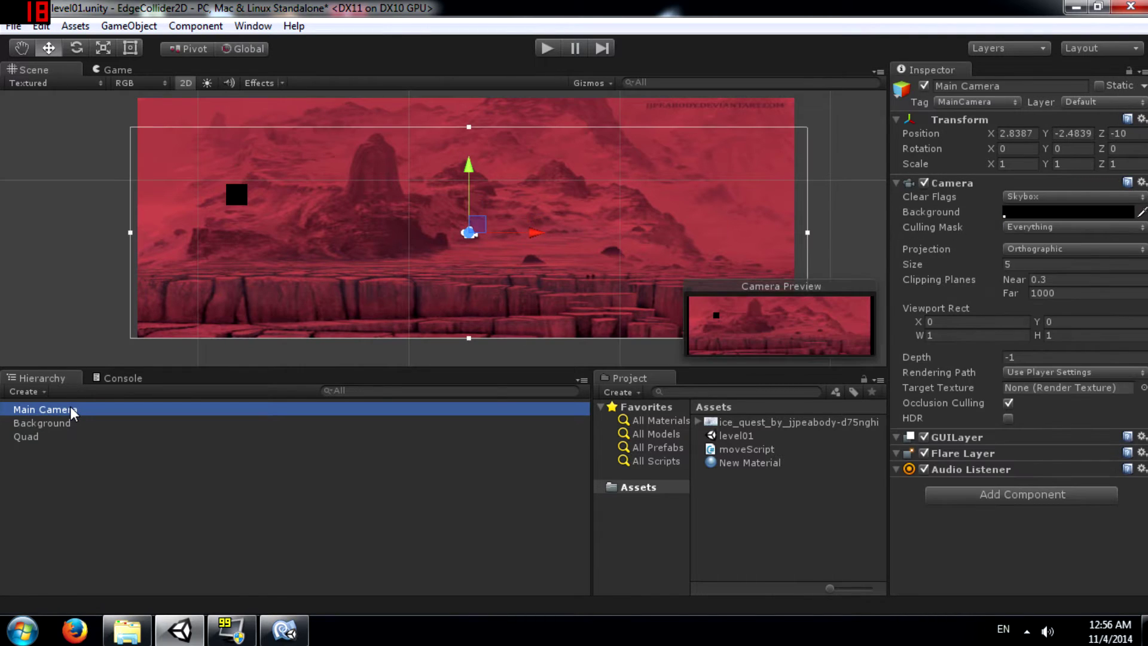
{"action": "left_click", "coordinate": [68, 421]}
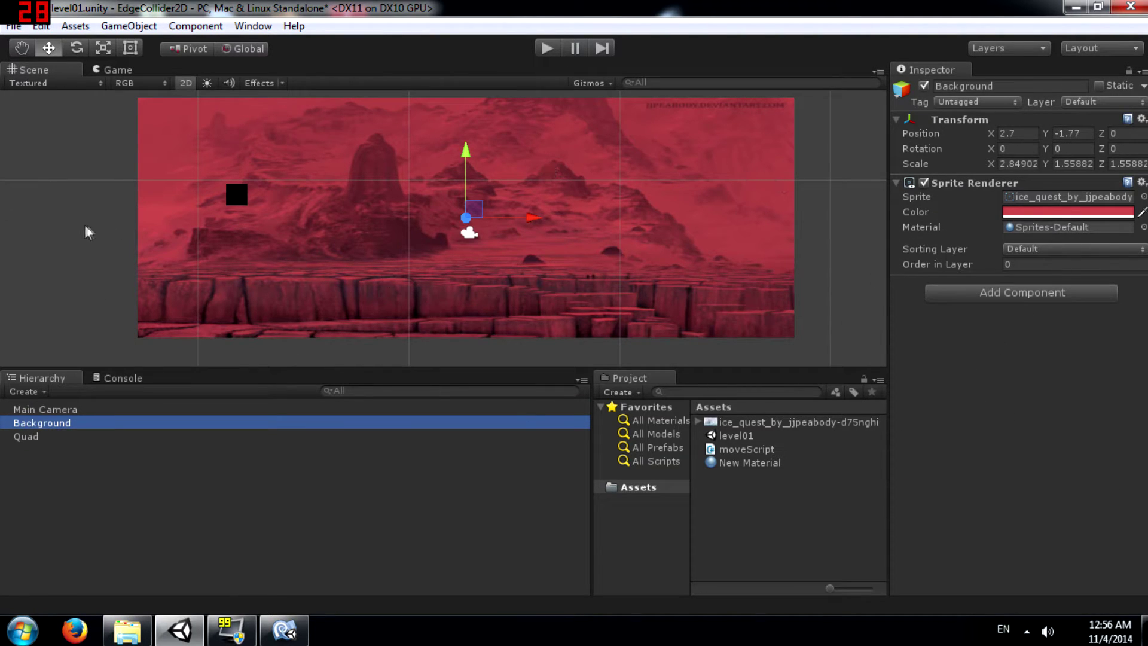
{"action": "left_click", "coordinate": [27, 435]}
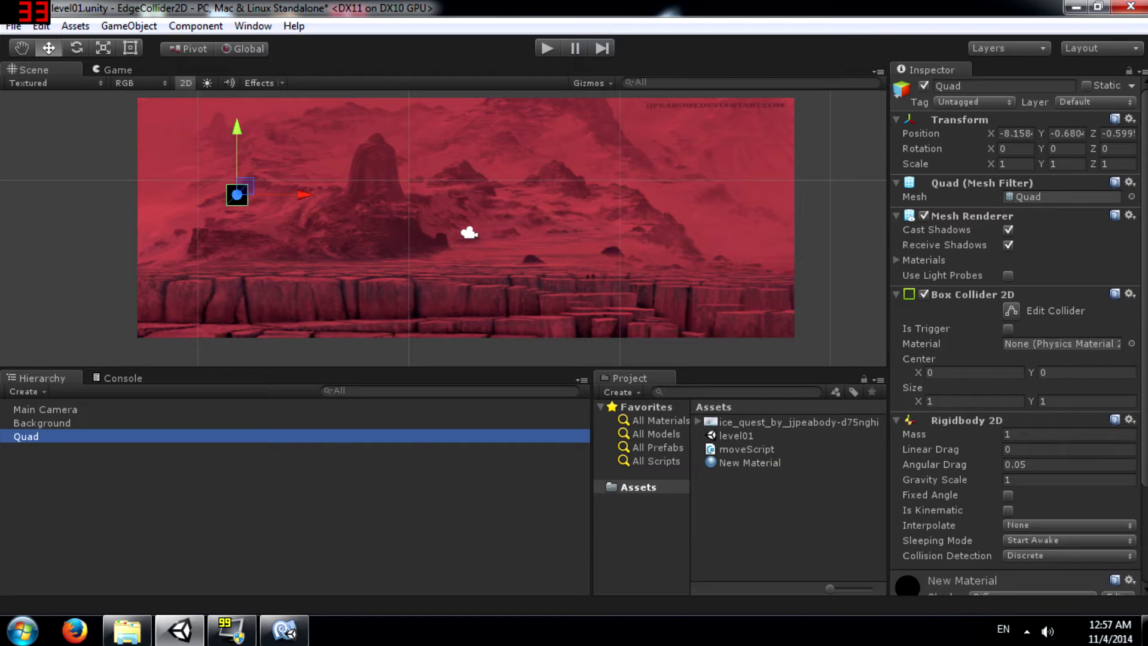
{"action": "scroll", "coordinate": [945, 323], "scroll_direction": "down", "scroll_amount": 5}
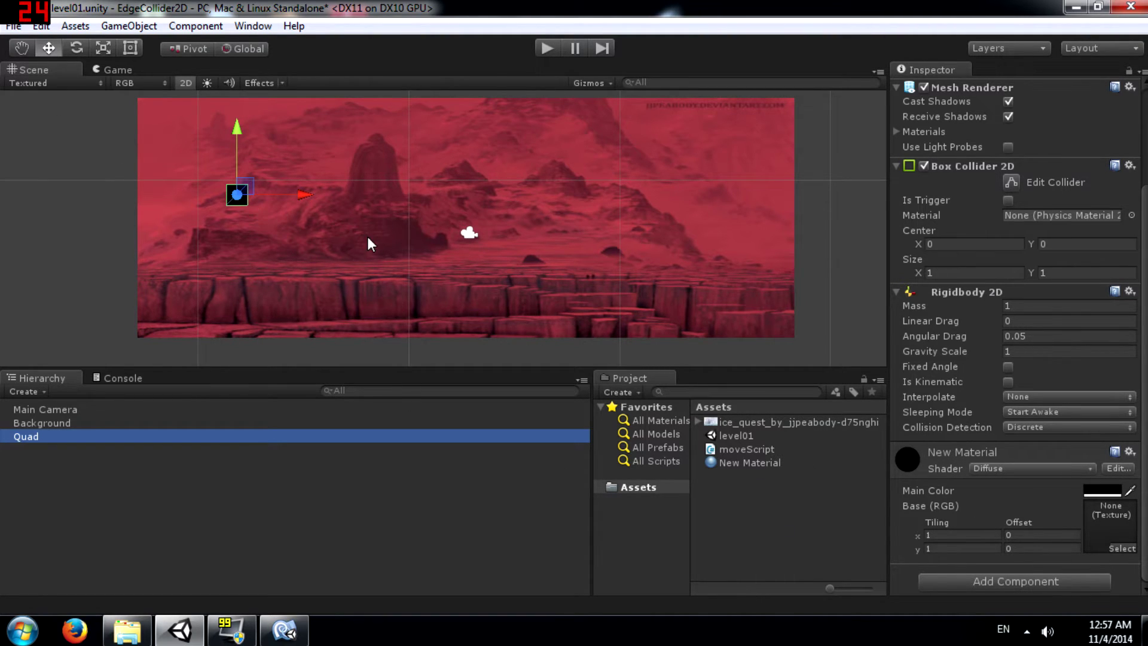
{"action": "mouse_move", "coordinate": [393, 285]}
{"action": "middle_mouse_down"}
{"action": "mouse_move", "coordinate": [357, 287]}
{"action": "mouse_move", "coordinate": [402, 300]}
{"action": "middle_mouse_up"}
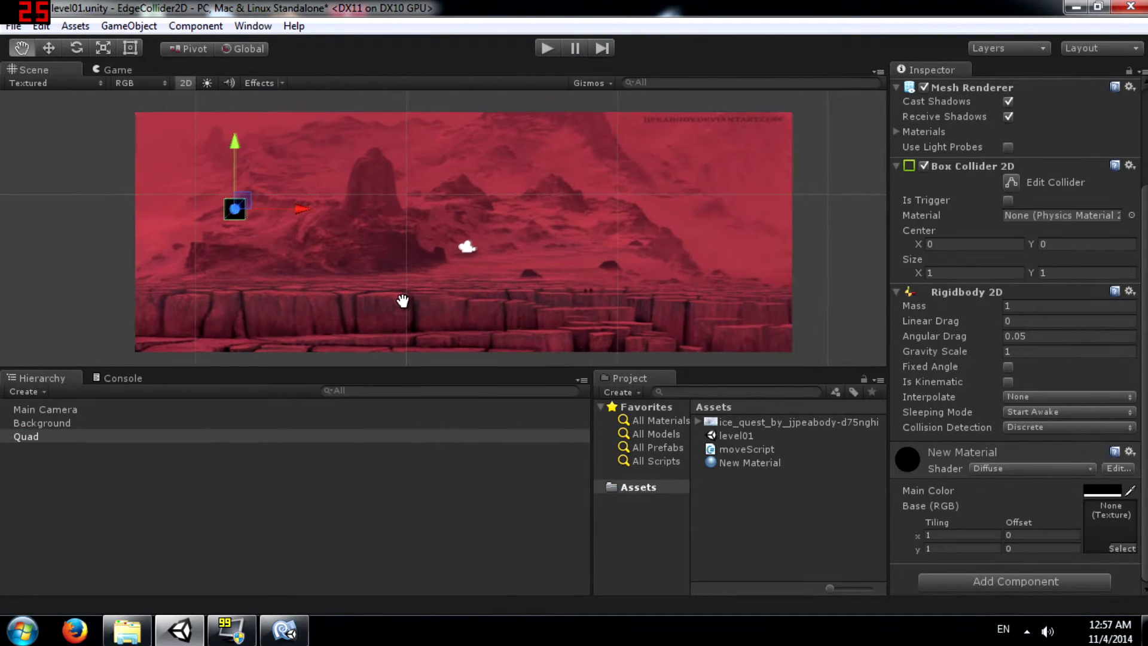
Add an Edge Collider 2D from Physics 2D to the Background sprite
{"action": "left_click", "coordinate": [364, 267]}
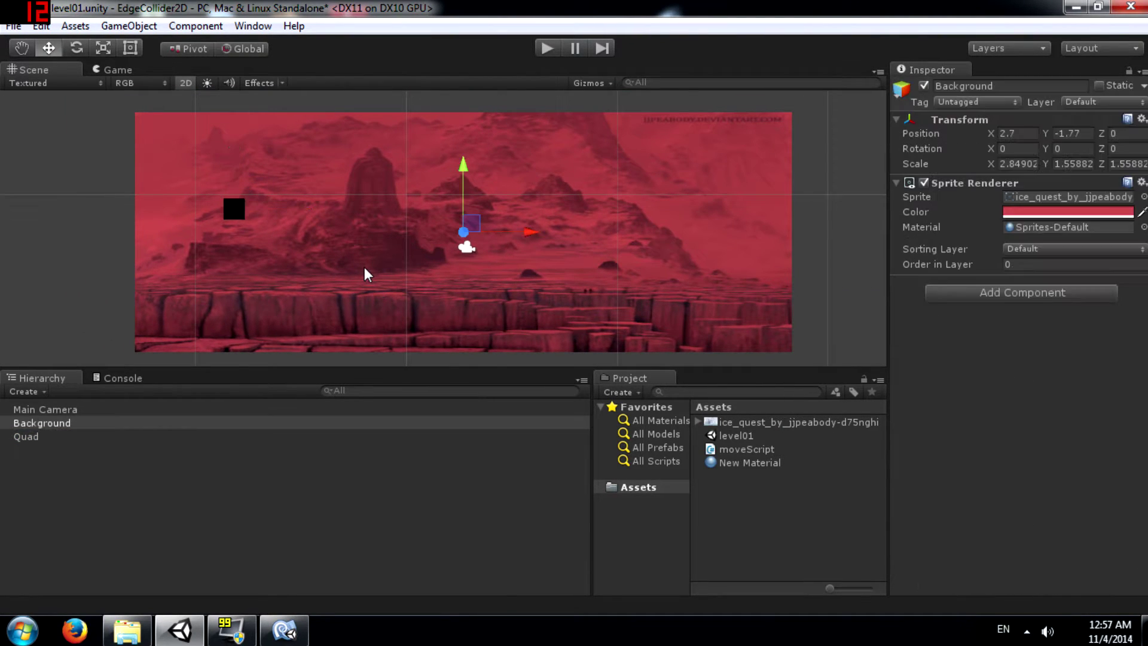
{"action": "left_click", "coordinate": [963, 294]}
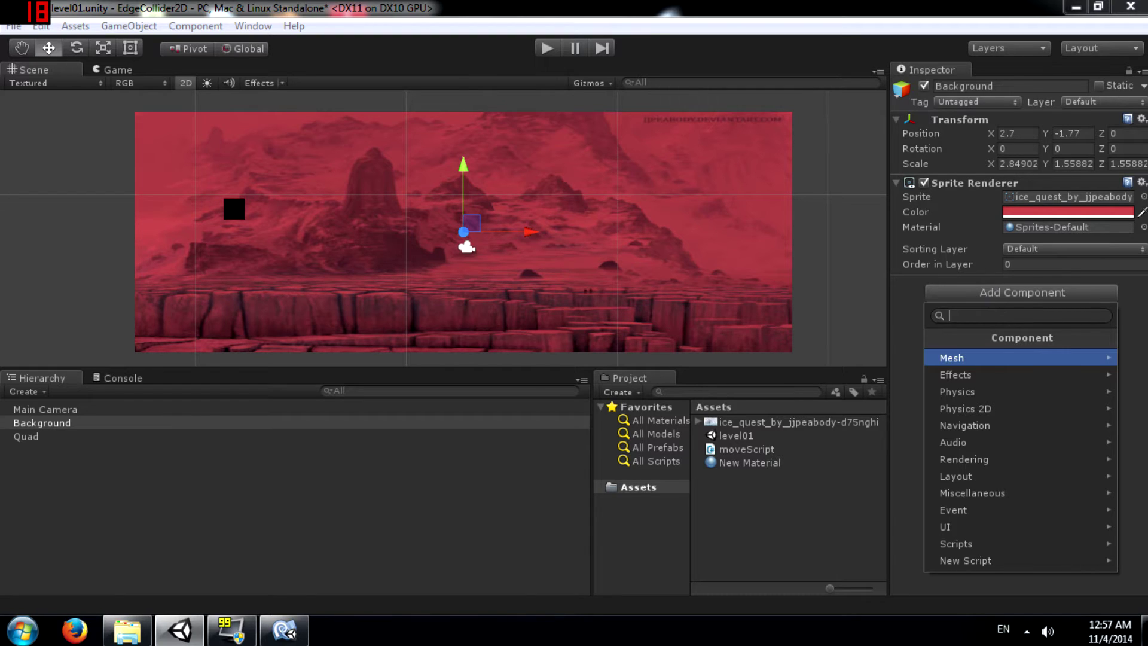
{"action": "left_click", "coordinate": [979, 407]}
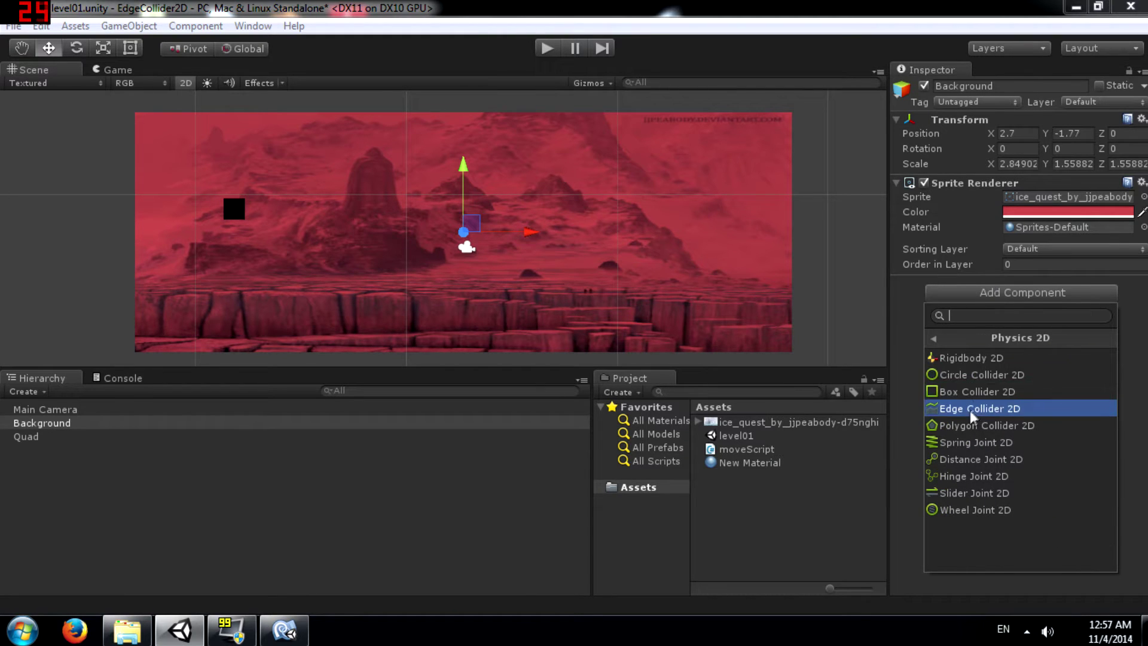
{"action": "left_click", "coordinate": [972, 410]}
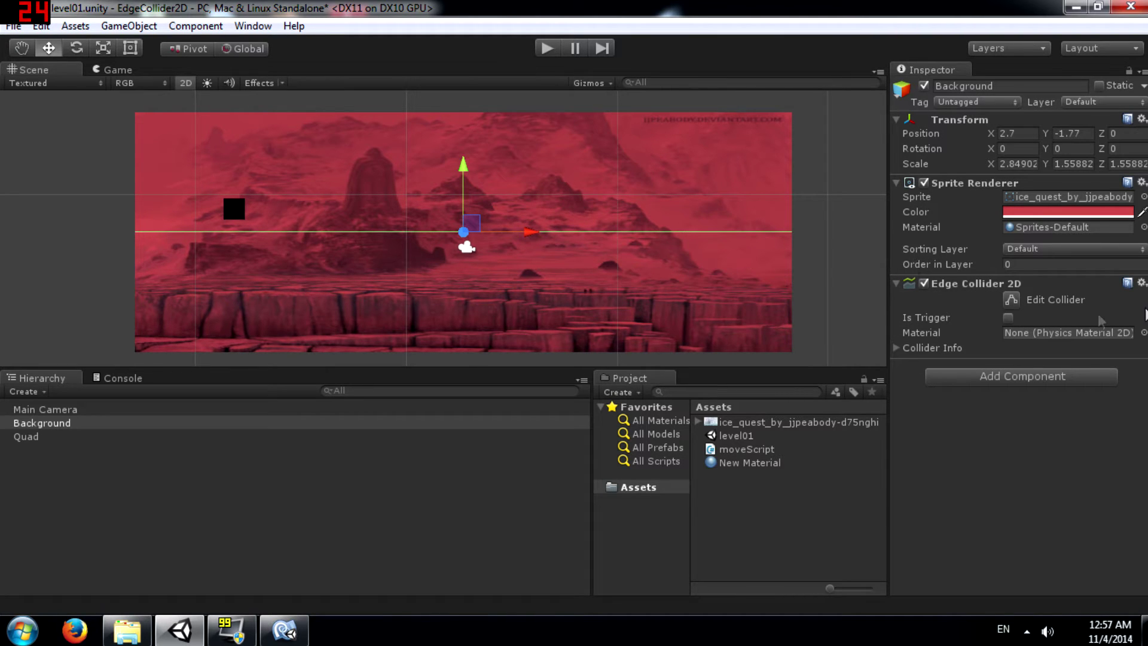
Enter collider editing and bend the edge's left part down onto the rock ledge
{"action": "left_click", "coordinate": [1011, 299]}
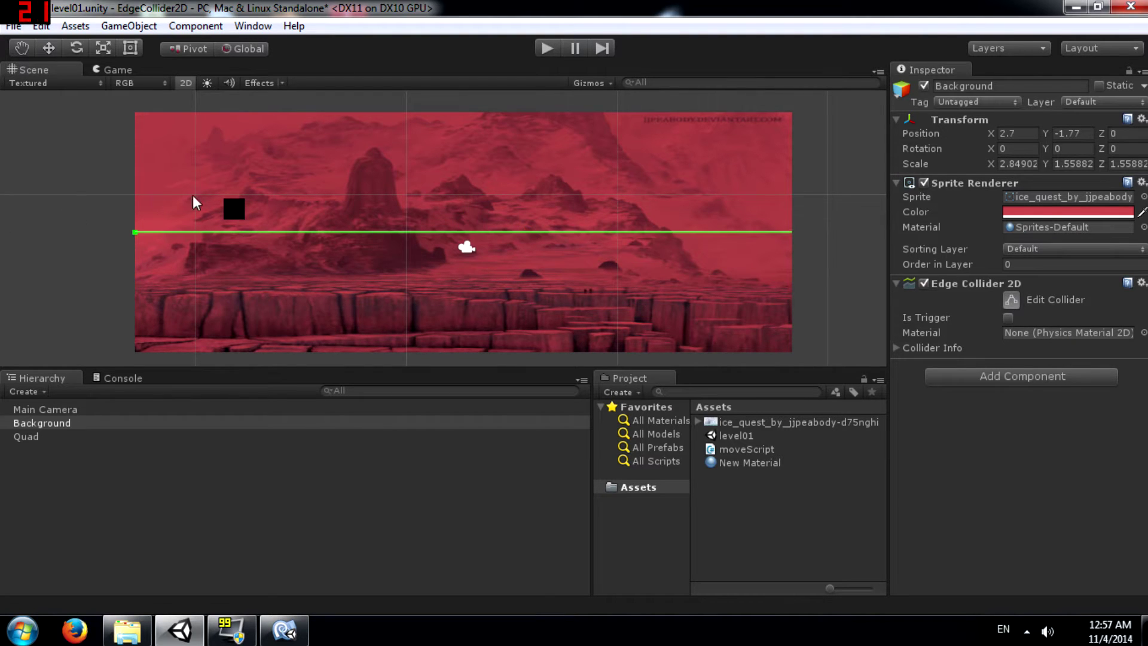
{"action": "scroll", "coordinate": [201, 217], "scroll_direction": "up", "scroll_amount": 2}
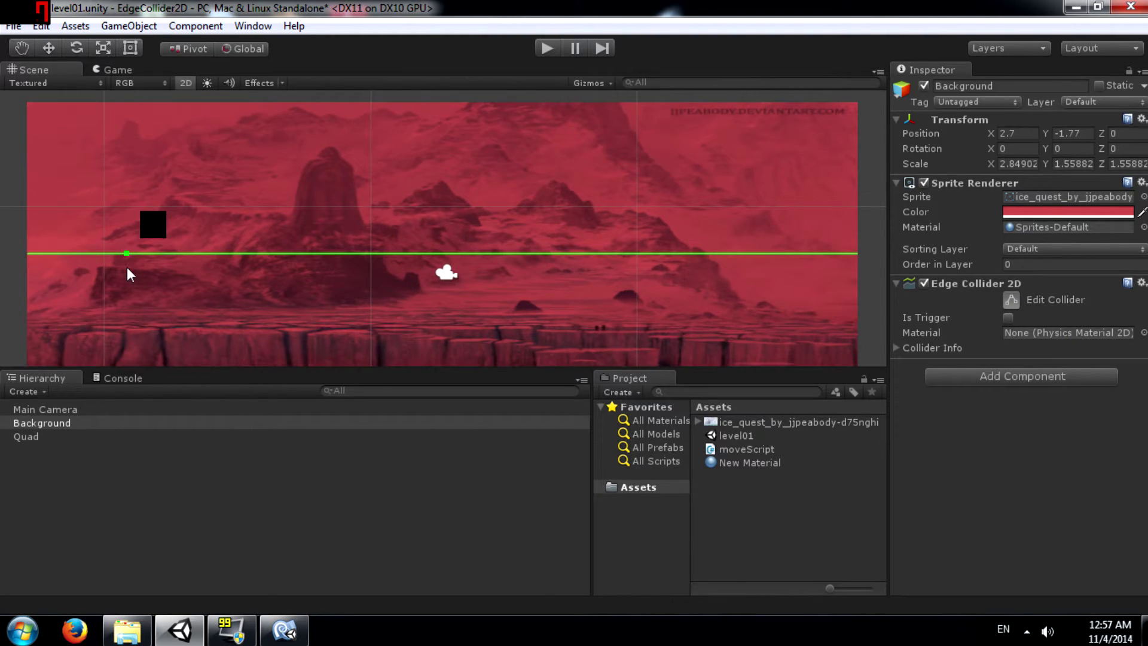
{"action": "left_click", "coordinate": [99, 253]}
{"action": "left_click_drag", "start_coordinate": [94, 255], "coordinate": [90, 314]}
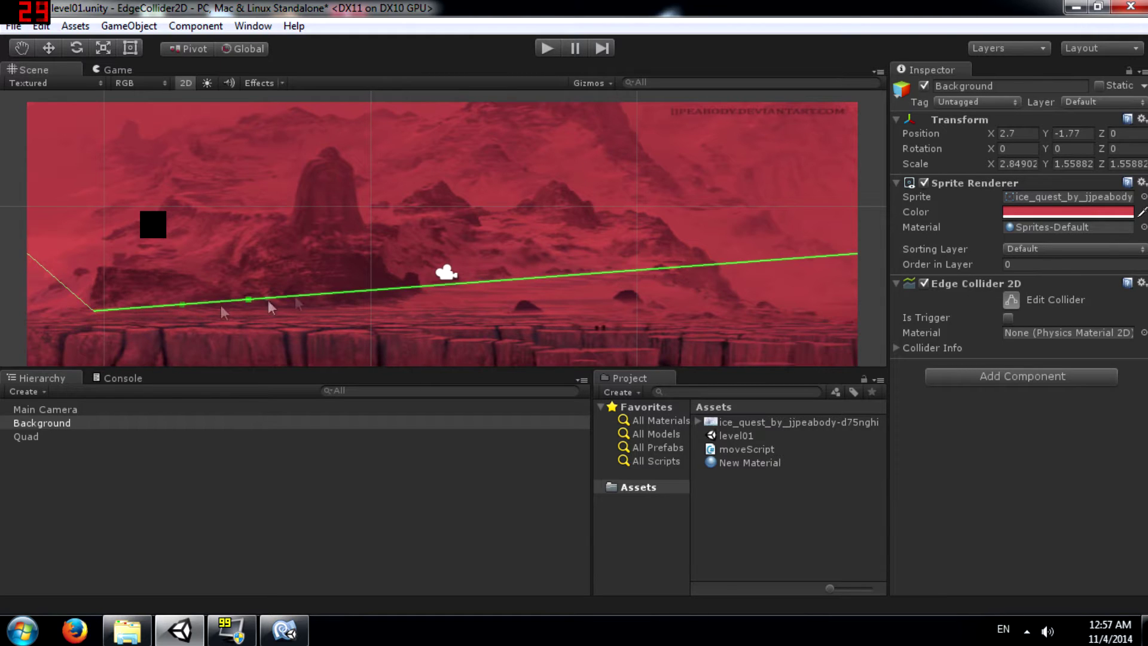
{"action": "middle_click_drag", "start_coordinate": [269, 308], "coordinate": [354, 236]}
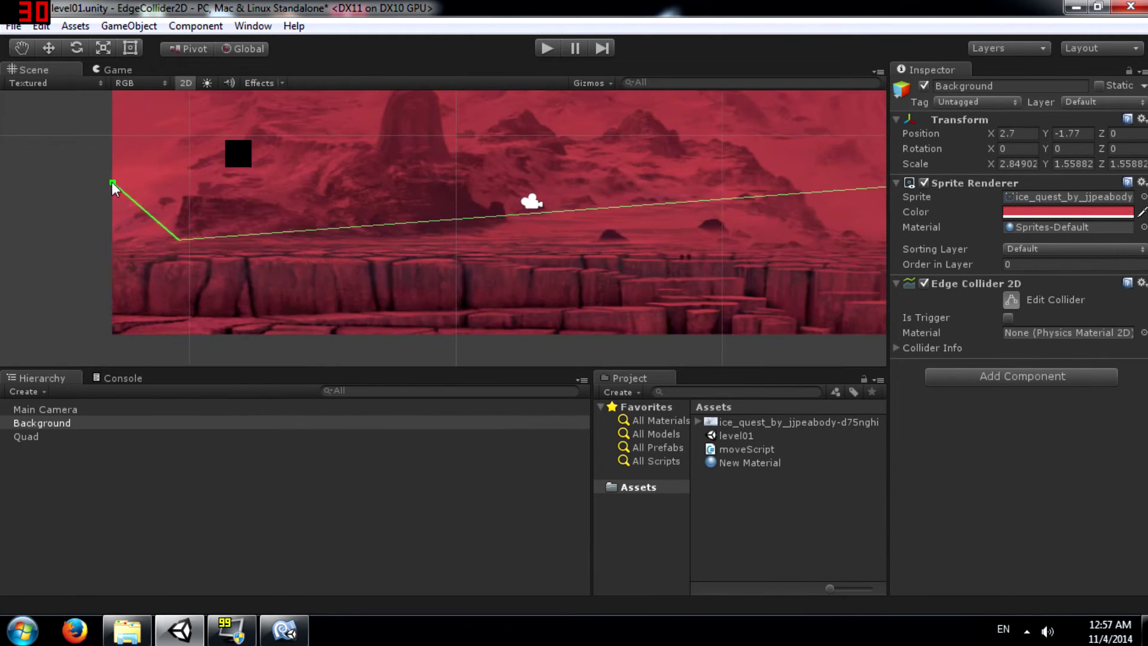
{"action": "left_click_drag", "start_coordinate": [115, 184], "coordinate": [113, 254]}
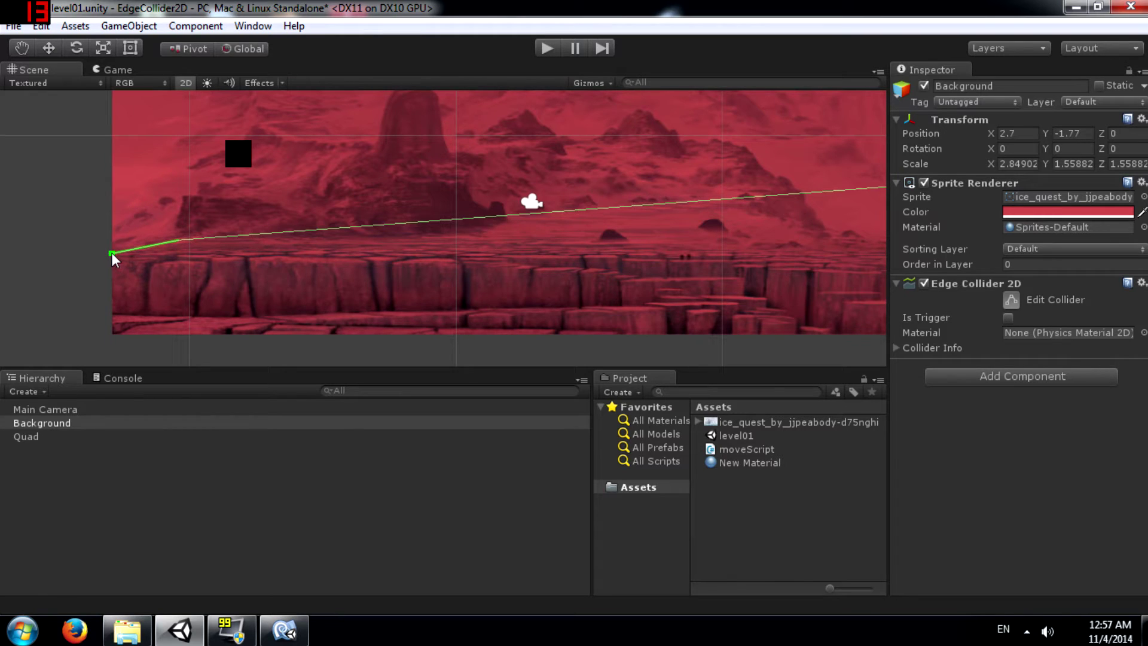
{"action": "left_click_drag", "start_coordinate": [184, 240], "coordinate": [485, 253]}
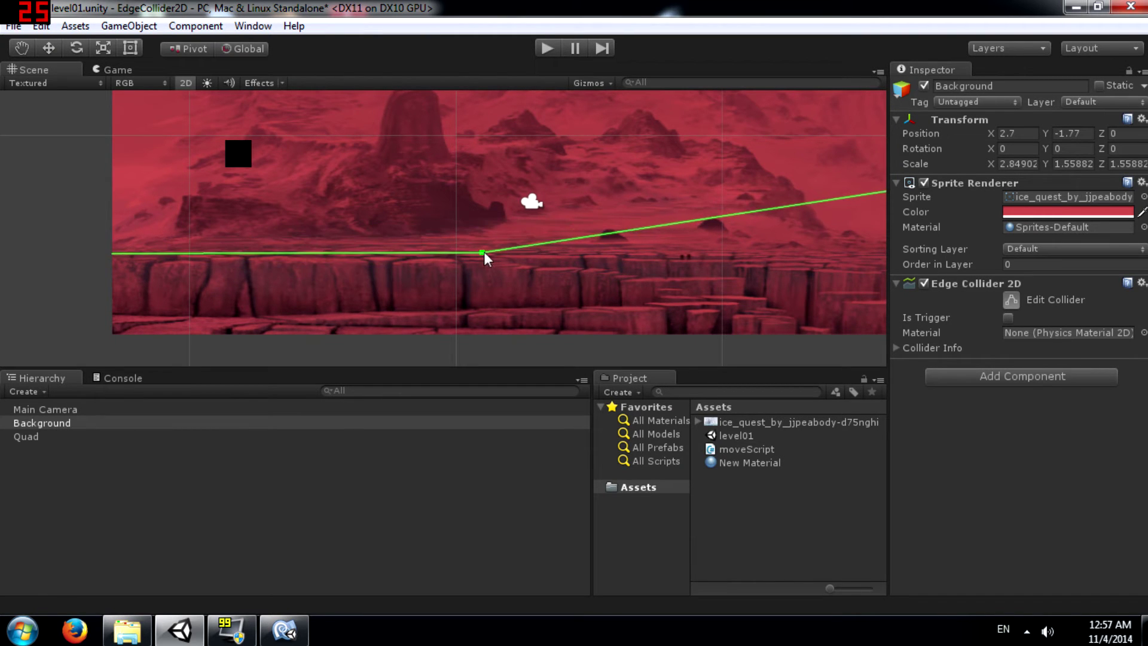
Add bends along the stepped ledge, dip into the gap, and lower the right end onto the rocks
{"action": "middle_click_drag", "start_coordinate": [577, 282], "coordinate": [436, 256]}
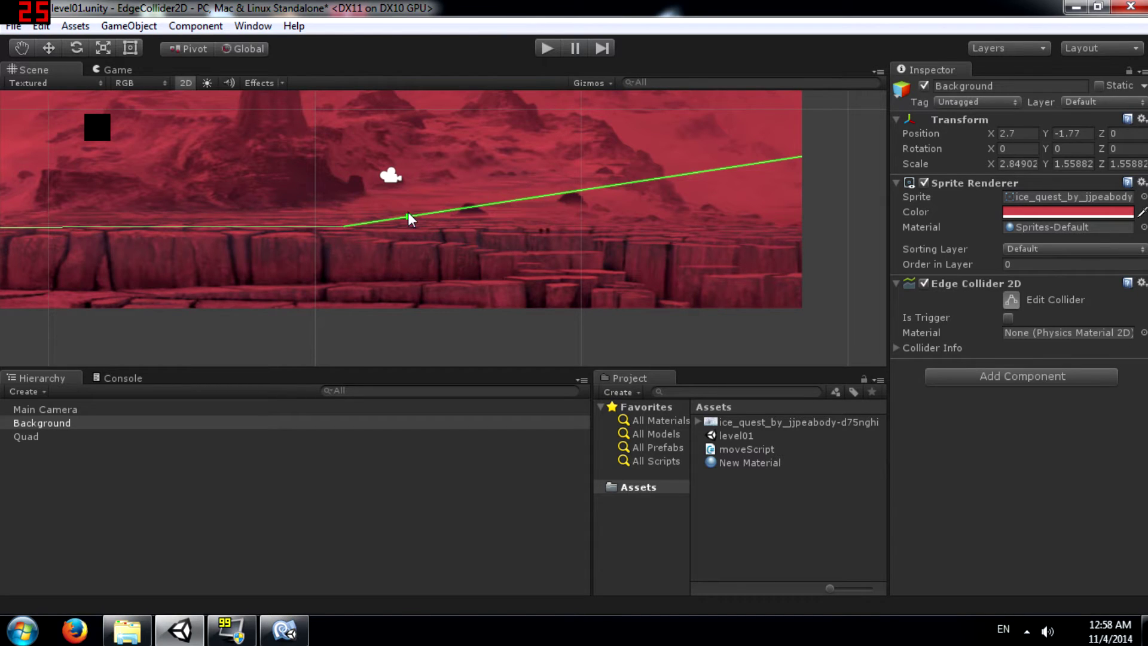
{"action": "left_click_drag", "start_coordinate": [408, 217], "coordinate": [385, 237]}
{"action": "left_click_drag", "start_coordinate": [470, 237], "coordinate": [502, 256]}
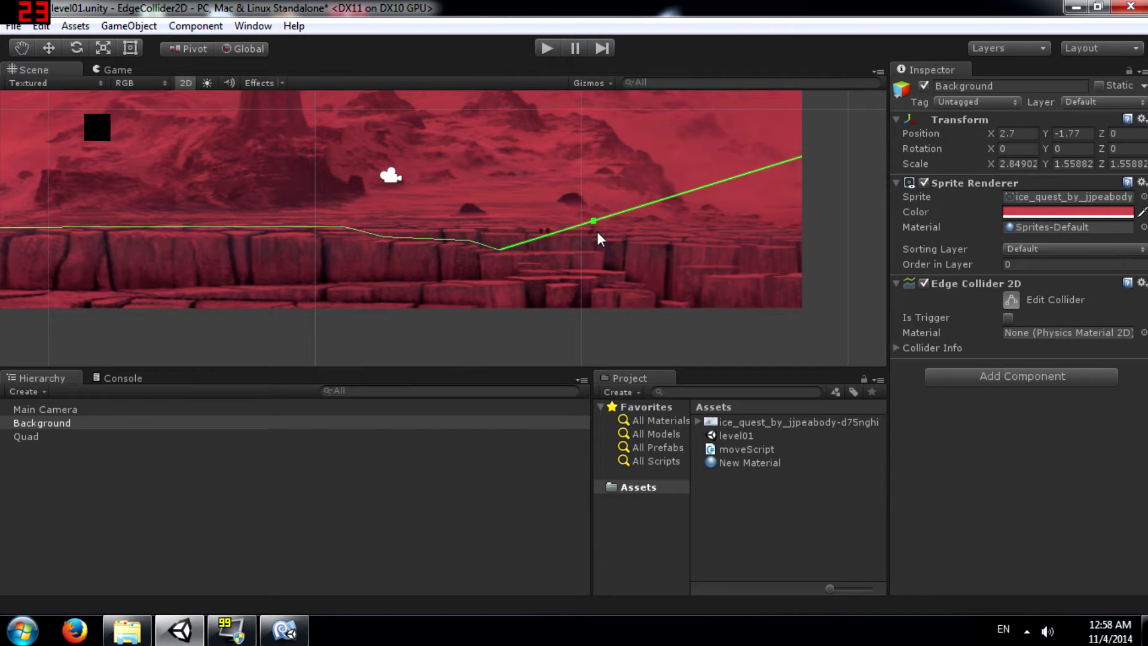
{"action": "left_click_drag", "start_coordinate": [599, 239], "coordinate": [606, 267]}
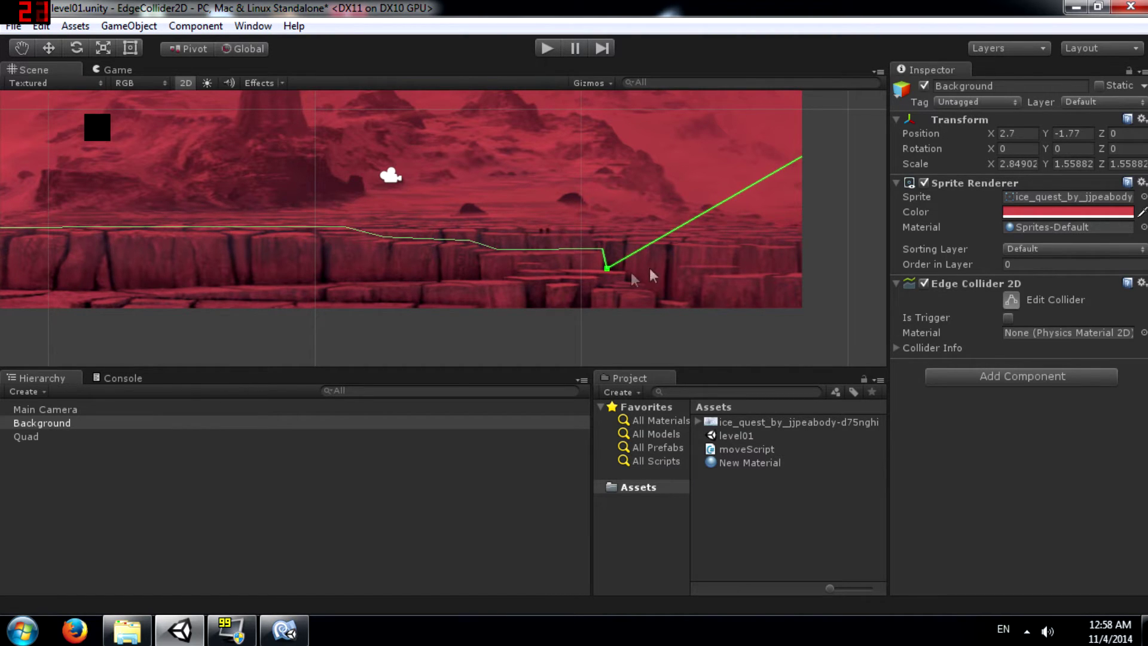
{"action": "middle_click_drag", "start_coordinate": [621, 264], "coordinate": [578, 255]}
{"action": "left_click_drag", "start_coordinate": [602, 238], "coordinate": [588, 266]}
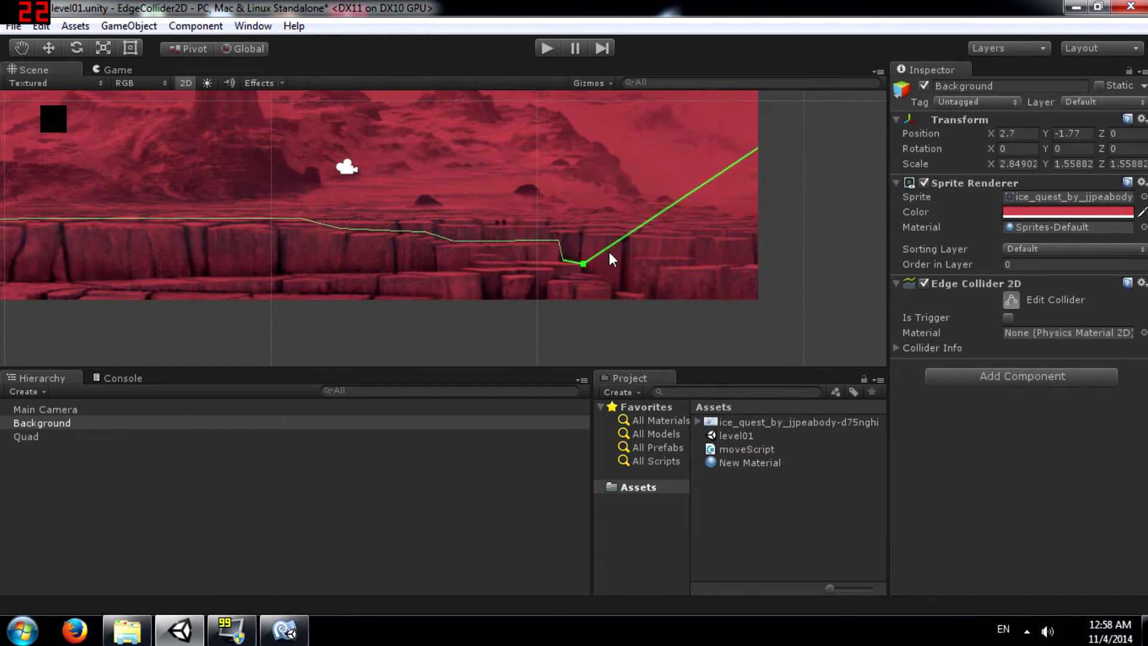
{"action": "left_click_drag", "start_coordinate": [679, 218], "coordinate": [707, 264]}
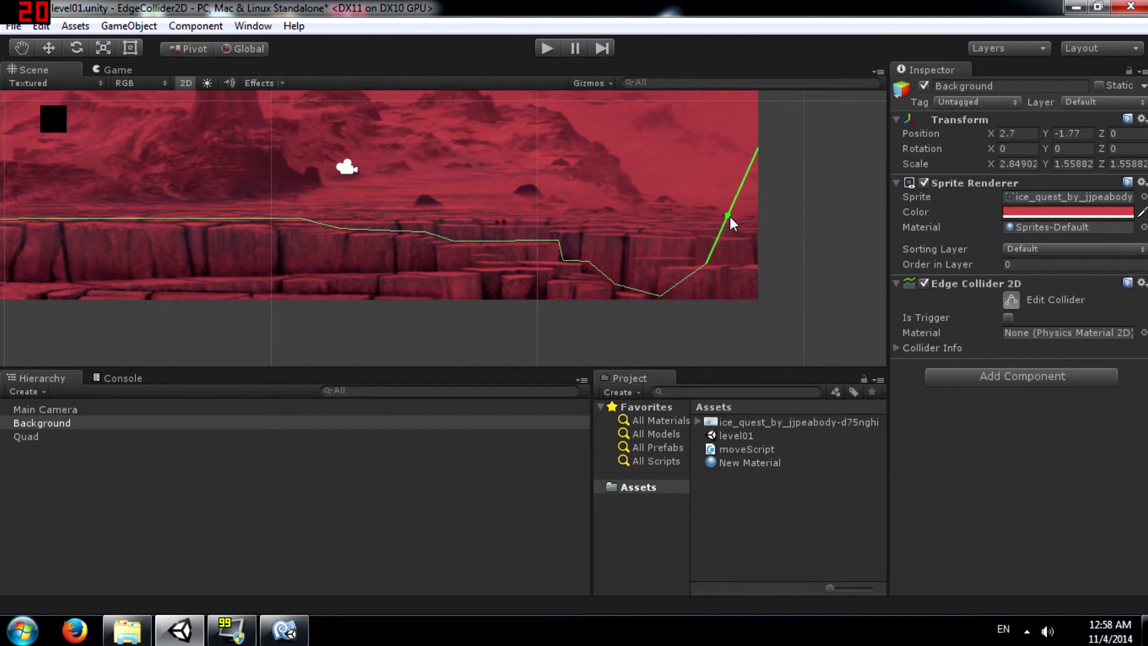
{"action": "left_click_drag", "start_coordinate": [758, 149], "coordinate": [759, 228]}
{"action": "scroll", "coordinate": [568, 200], "scroll_direction": "up", "scroll_amount": 3}
{"action": "scroll", "coordinate": [547, 198], "scroll_direction": "down", "scroll_amount": 3}
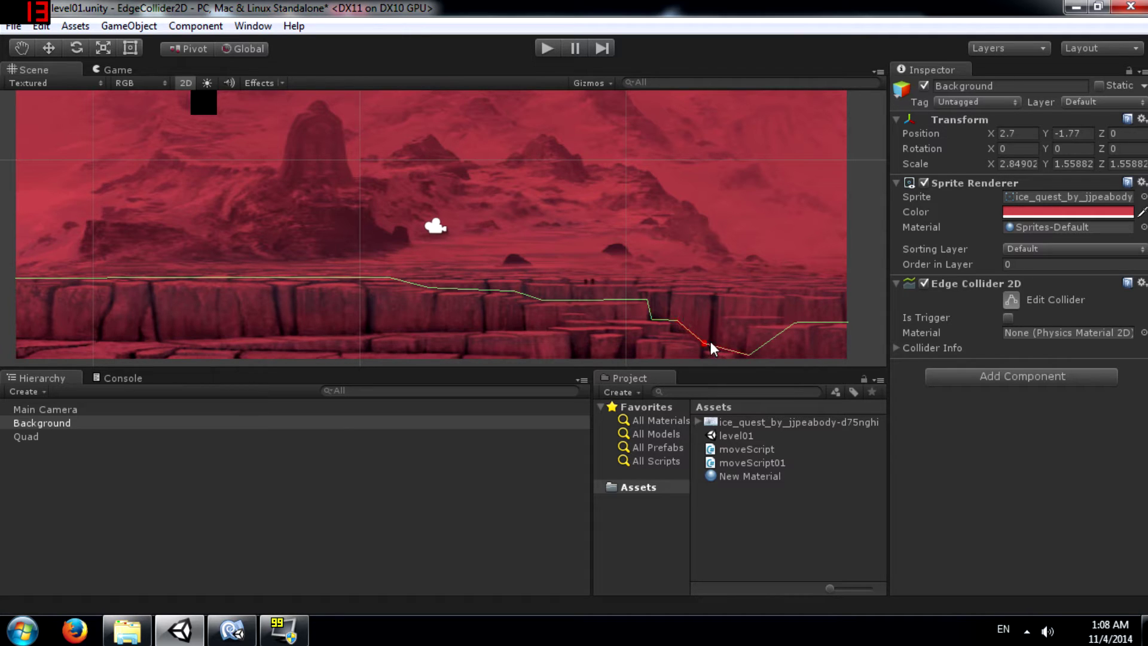
Delete three low vertices near the collider's right dip, then undo the deletions with Ctrl+Z
{"action": "left_click", "coordinate": [749, 355], "text": "ctrl"}
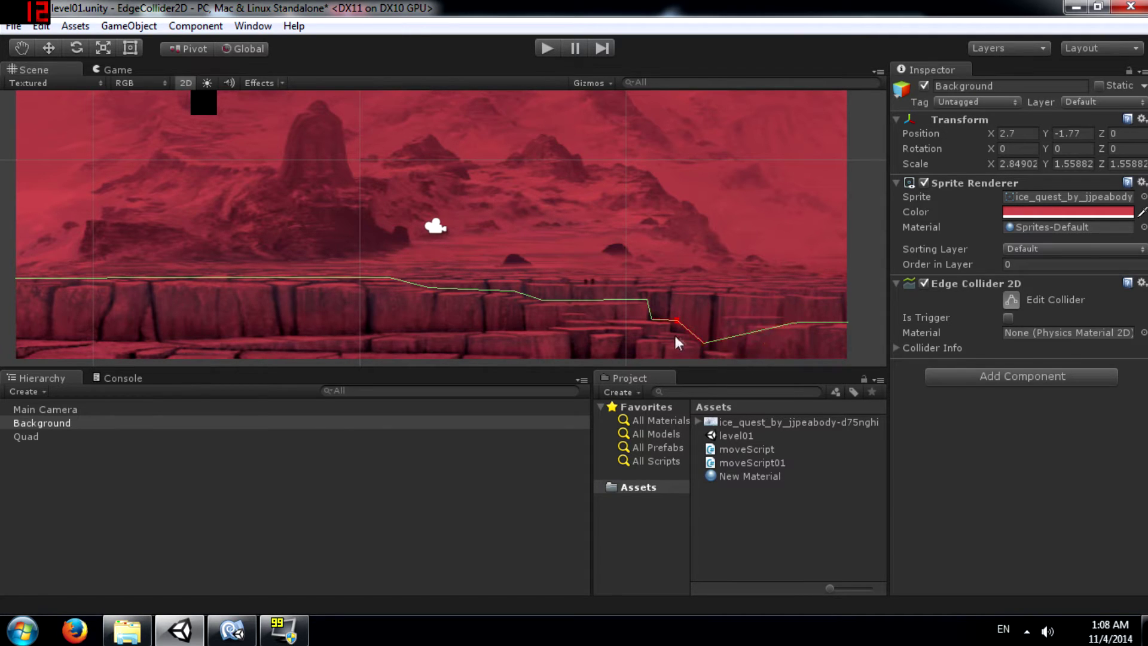
{"action": "left_click", "coordinate": [701, 345], "text": "ctrl"}
{"action": "left_click", "coordinate": [643, 333], "text": "ctrl"}
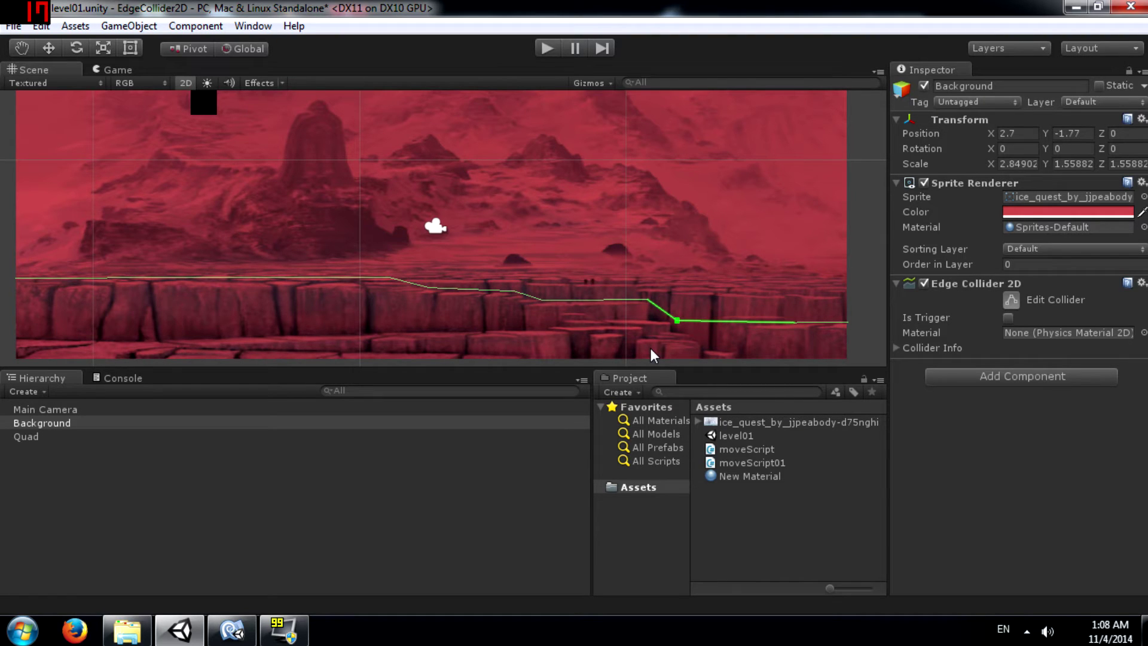
{"action": "key", "text": "ctrl+z"}
{"action": "key", "text": "ctrl+z"}
{"action": "key", "text": "ctrl+z"}
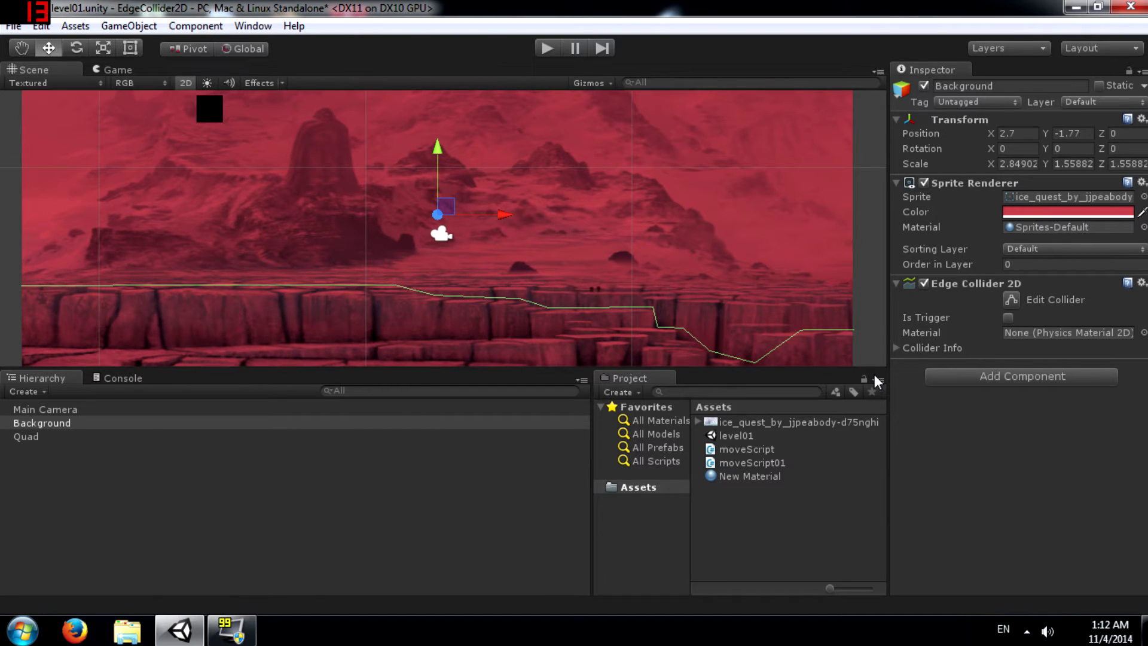
Expand Collider Info to show the edge collider's 12 vertices
{"action": "left_click", "coordinate": [904, 349]}
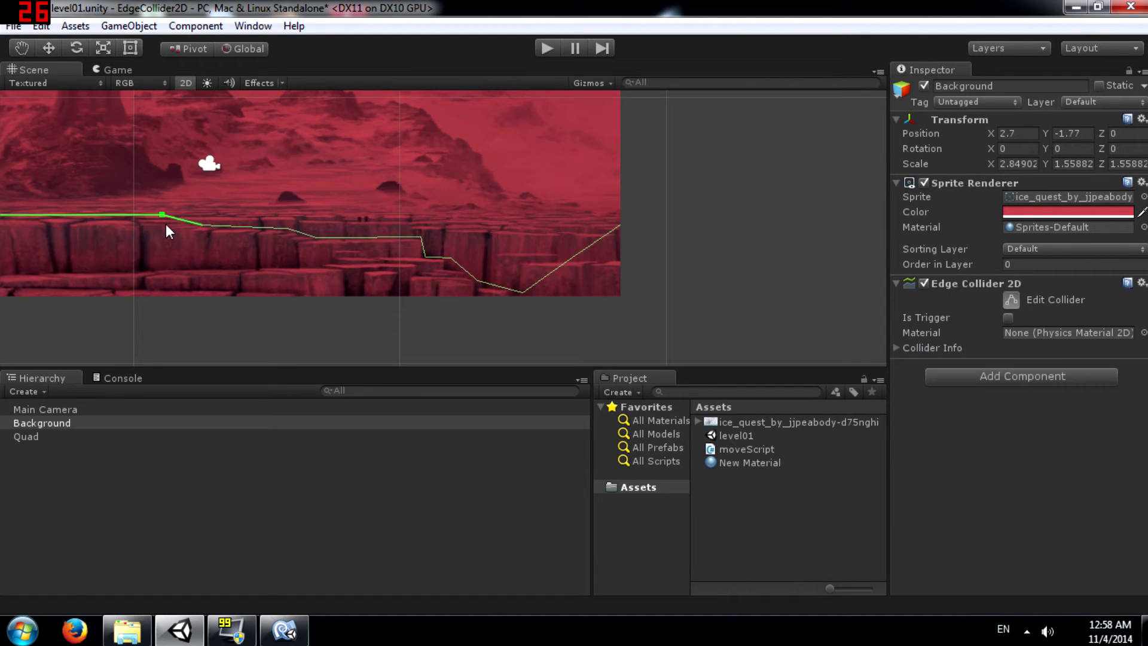
Drag the collider's last vertex farther right so it ends at the sprite's right edge
{"action": "middle_click_drag", "start_coordinate": [521, 197], "coordinate": [673, 221]}
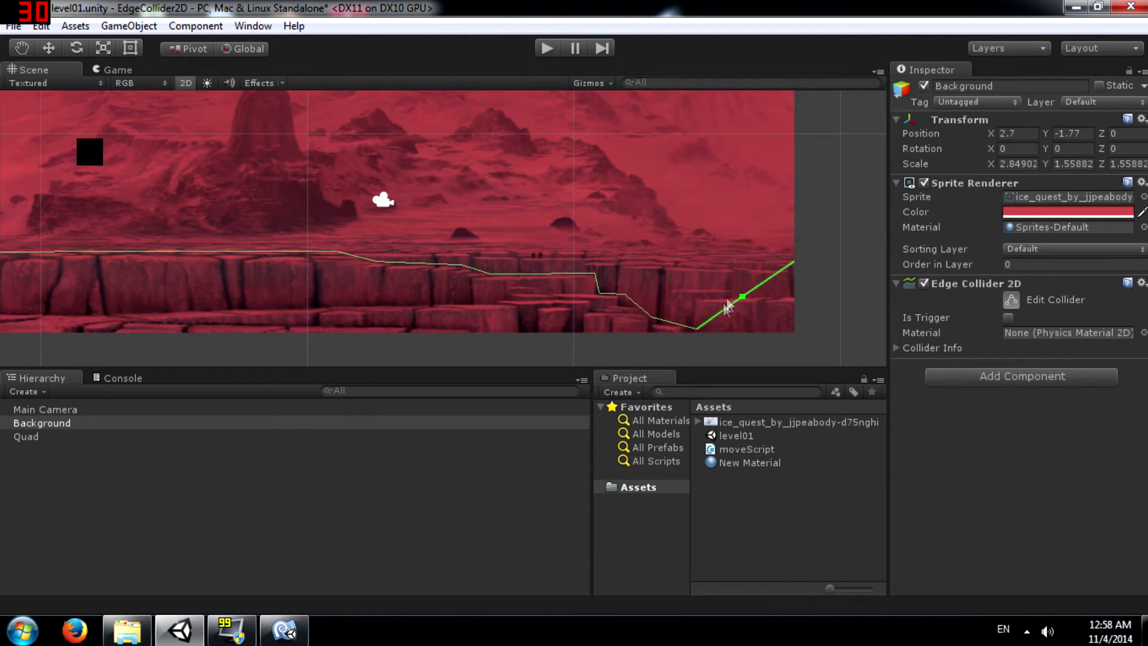
{"action": "left_click_drag", "start_coordinate": [781, 299], "coordinate": [798, 297]}
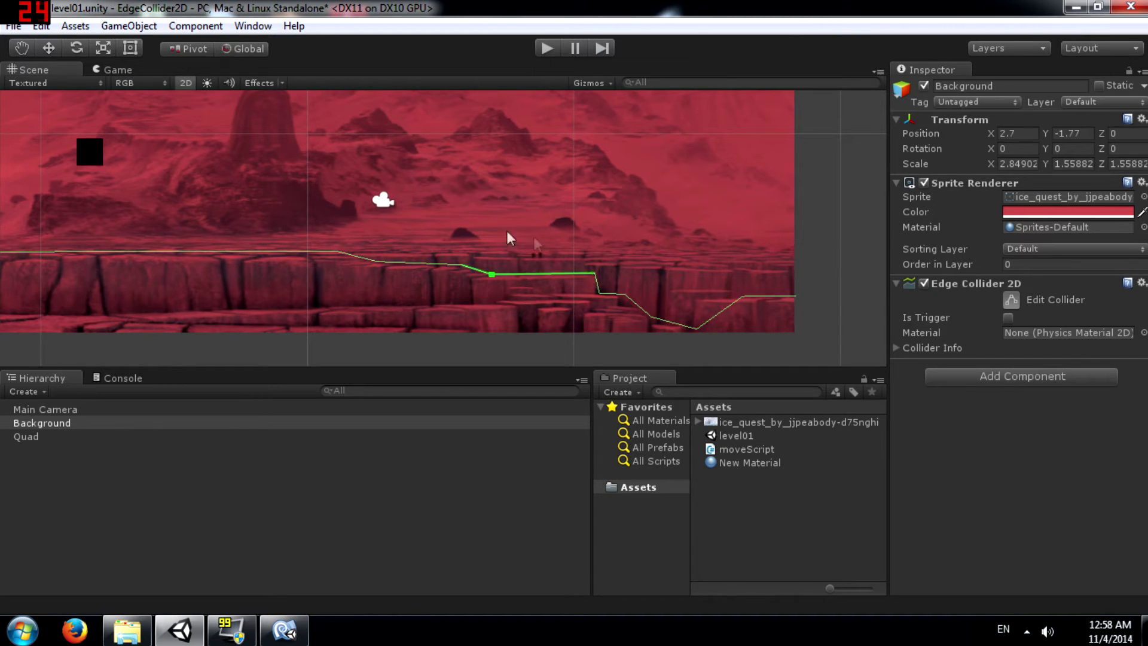
{"action": "middle_click_drag", "start_coordinate": [507, 238], "coordinate": [403, 232]}
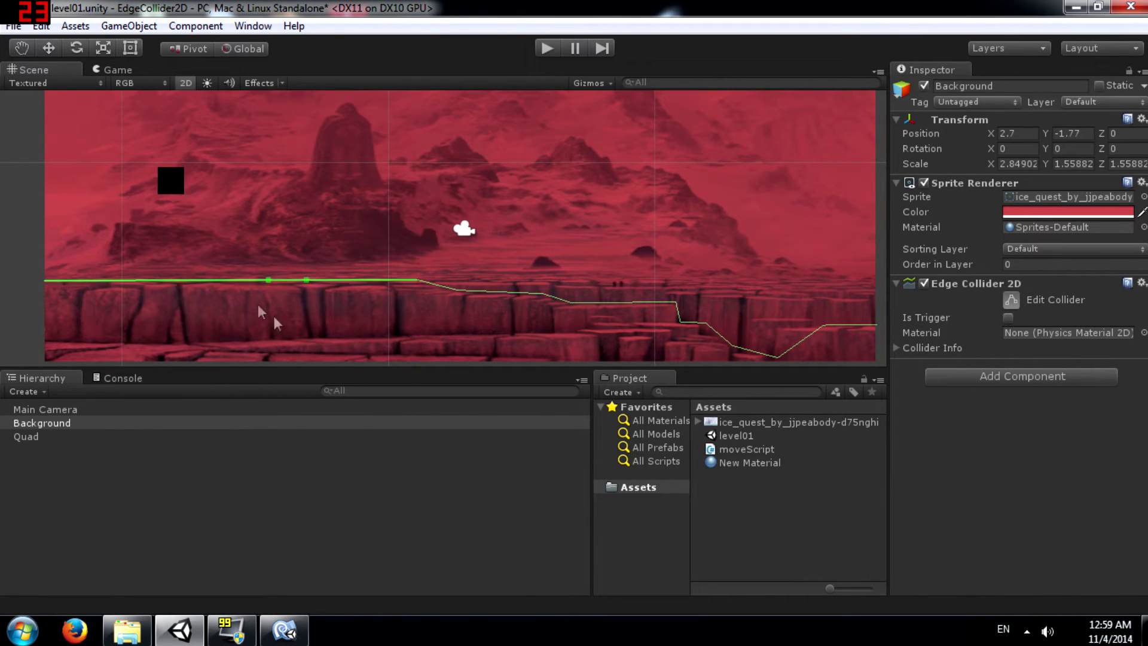
Add a new C# script named moveScript01 to the black Quad and open it in MonoDevelop
{"action": "left_click", "coordinate": [170, 179]}
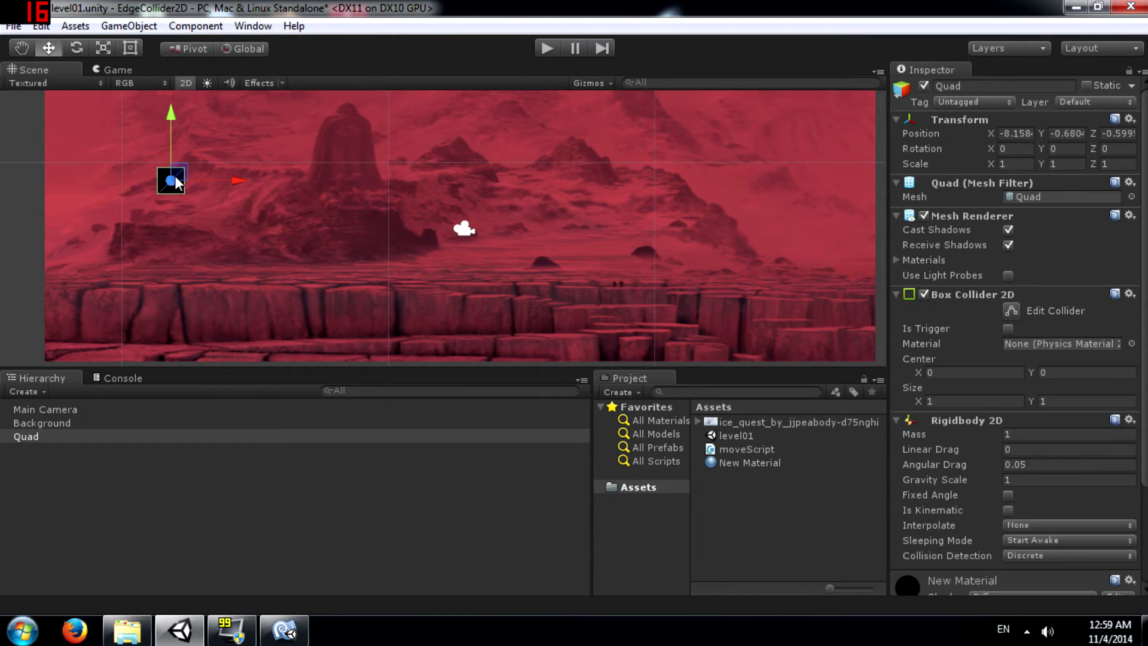
{"action": "scroll", "coordinate": [1079, 564], "scroll_direction": "down", "scroll_amount": 5}
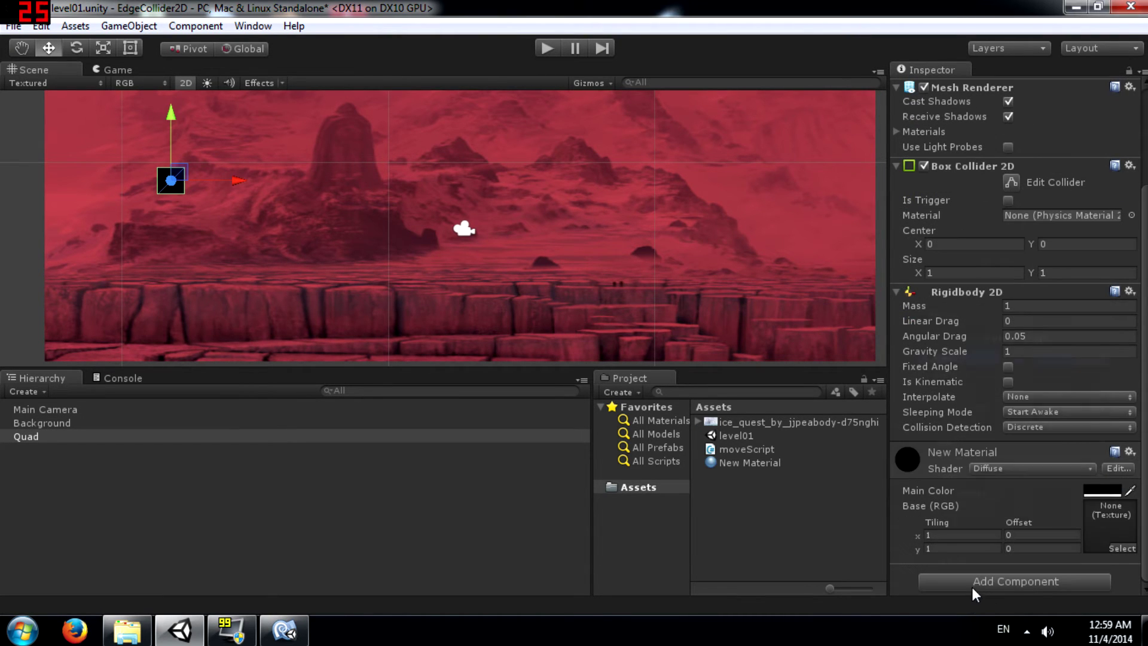
{"action": "left_click", "coordinate": [974, 589]}
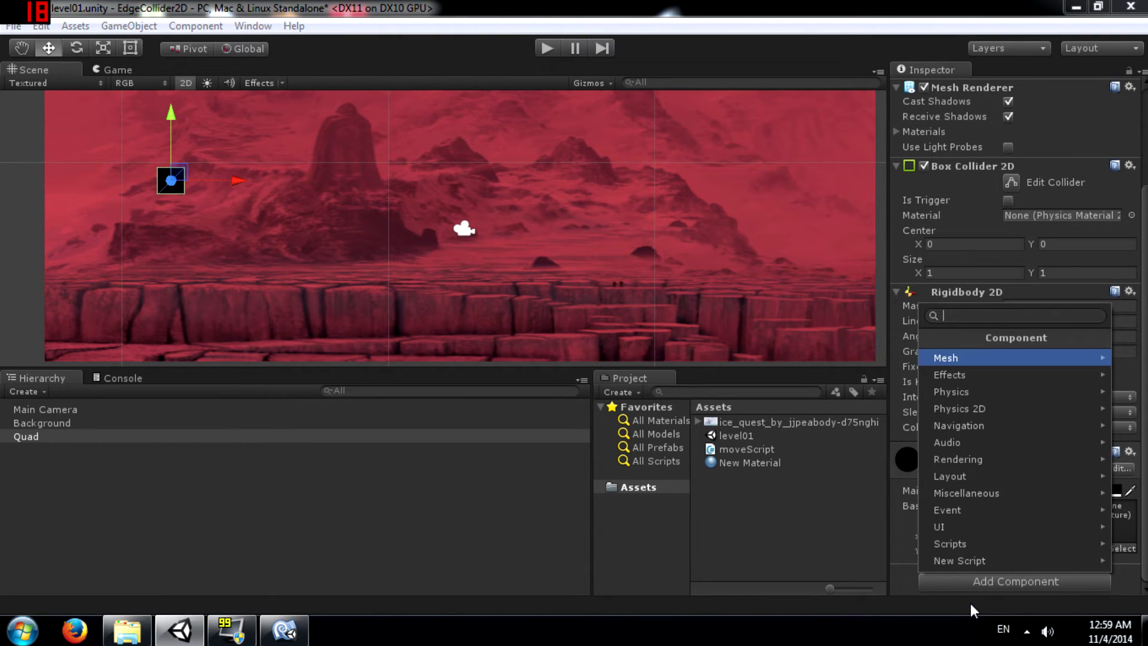
{"action": "left_click", "coordinate": [945, 561]}
{"action": "type", "text": "move"}
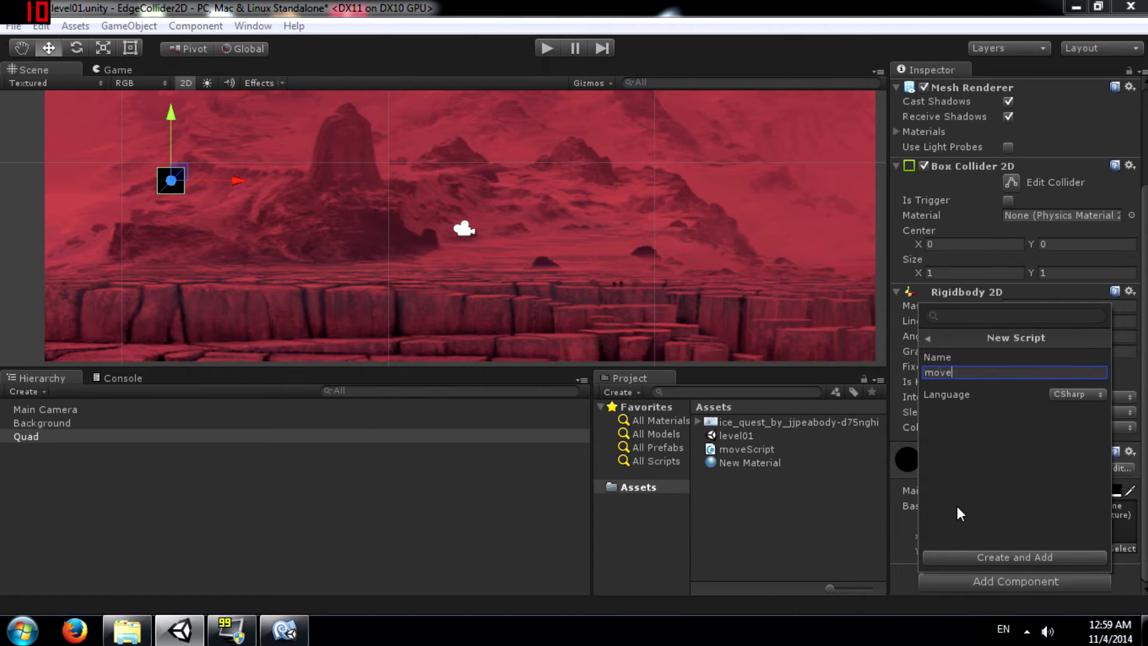
{"action": "type", "text": "Script01"}
{"action": "key", "text": "Return"}
{"action": "double_click", "coordinate": [1052, 460]}
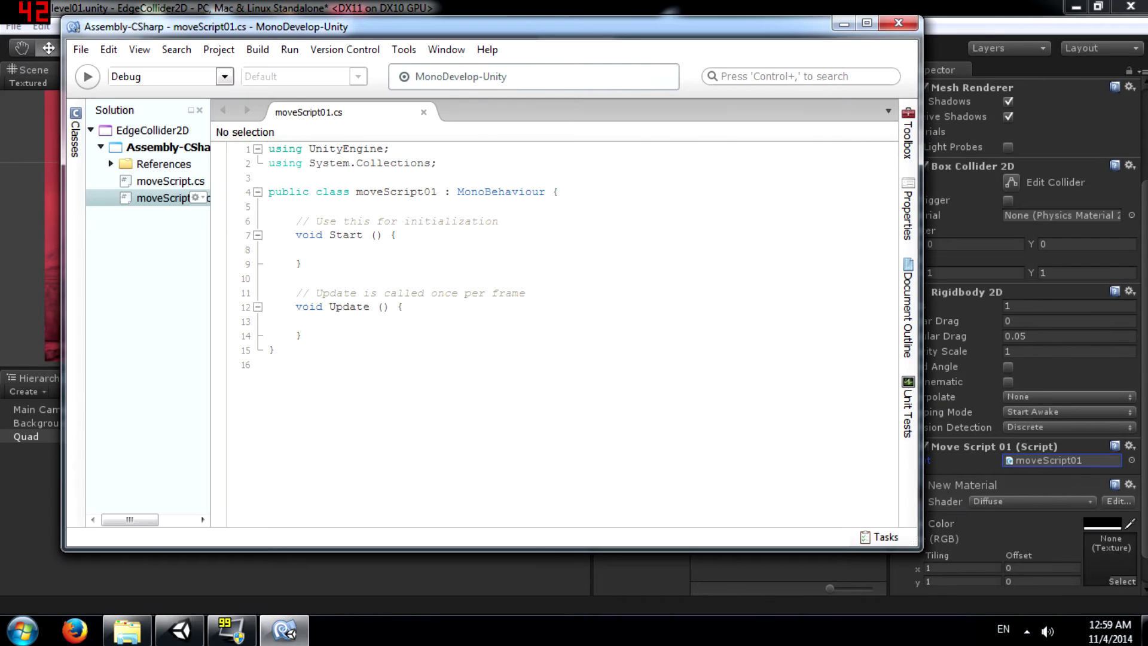
Declare public float moveForce and set h to Input.GetAxis("Horizontal") times moveForce in Update
{"action": "key", "text": "Return"}
{"action": "key", "text": "Return"}
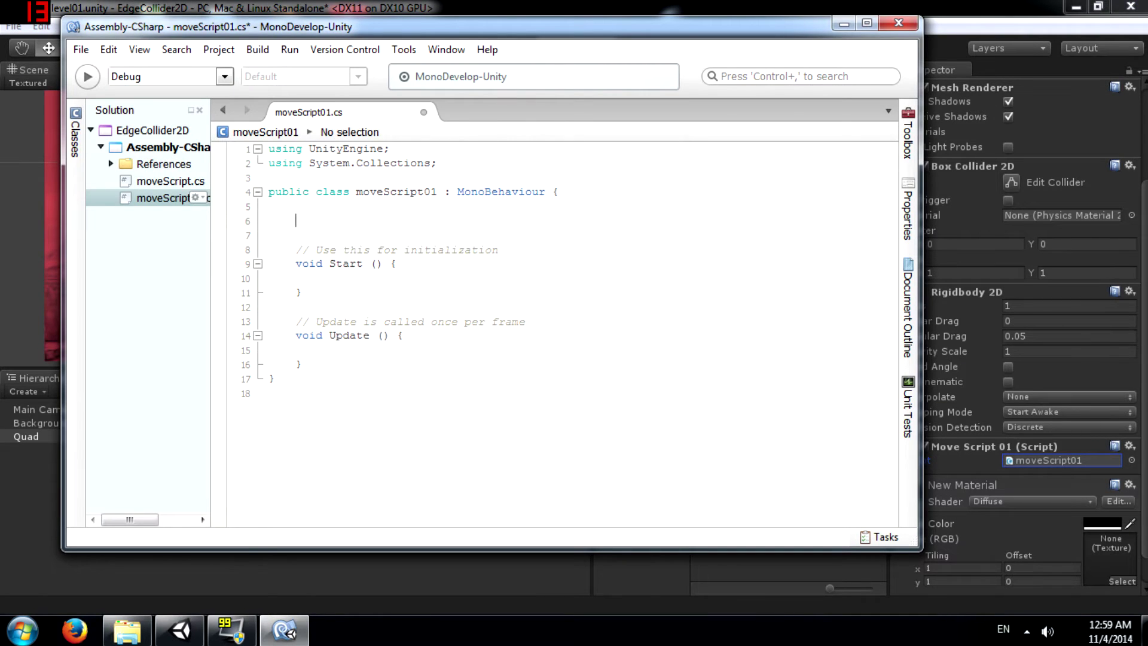
{"action": "type", "text": "public float mov"}
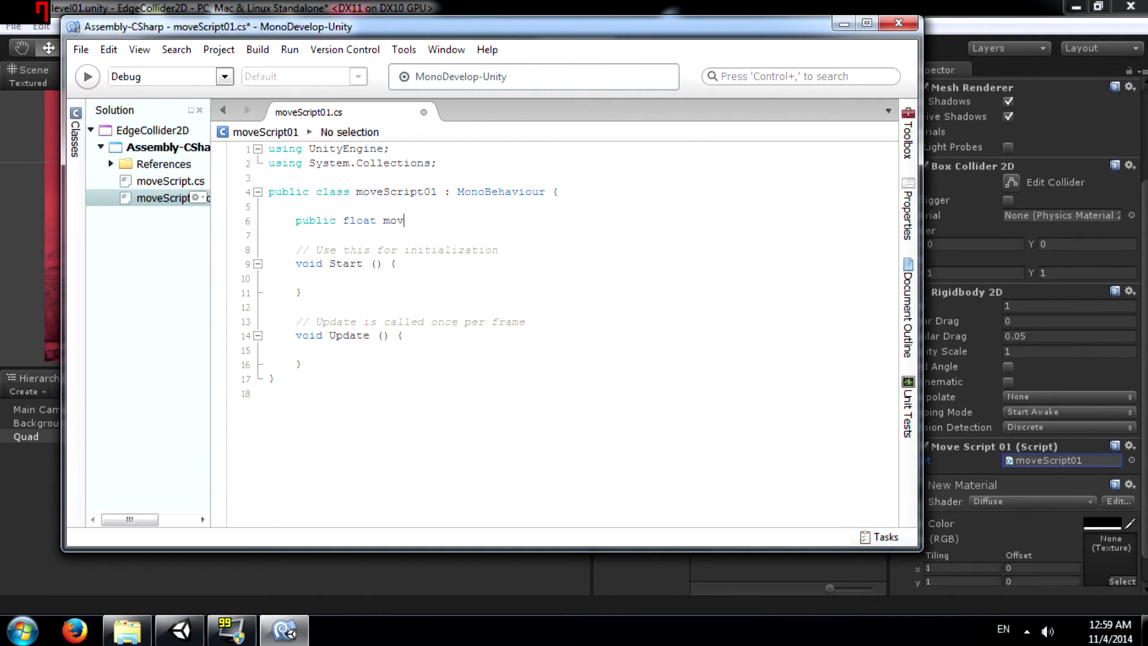
{"action": "type", "text": "eFo"}
{"action": "key", "text": "Down"}
{"action": "key", "text": "Down"}
{"action": "key", "text": "Down"}
{"action": "key", "text": "Down"}
{"action": "key", "text": "End"}
{"action": "key", "text": "Down"}
{"action": "key", "text": "Down"}
{"action": "key", "text": "Down"}
{"action": "key", "text": "Down"}
{"action": "key", "text": "Return"}
{"action": "key", "text": "Return"}
{"action": "type", "text": "fl"}
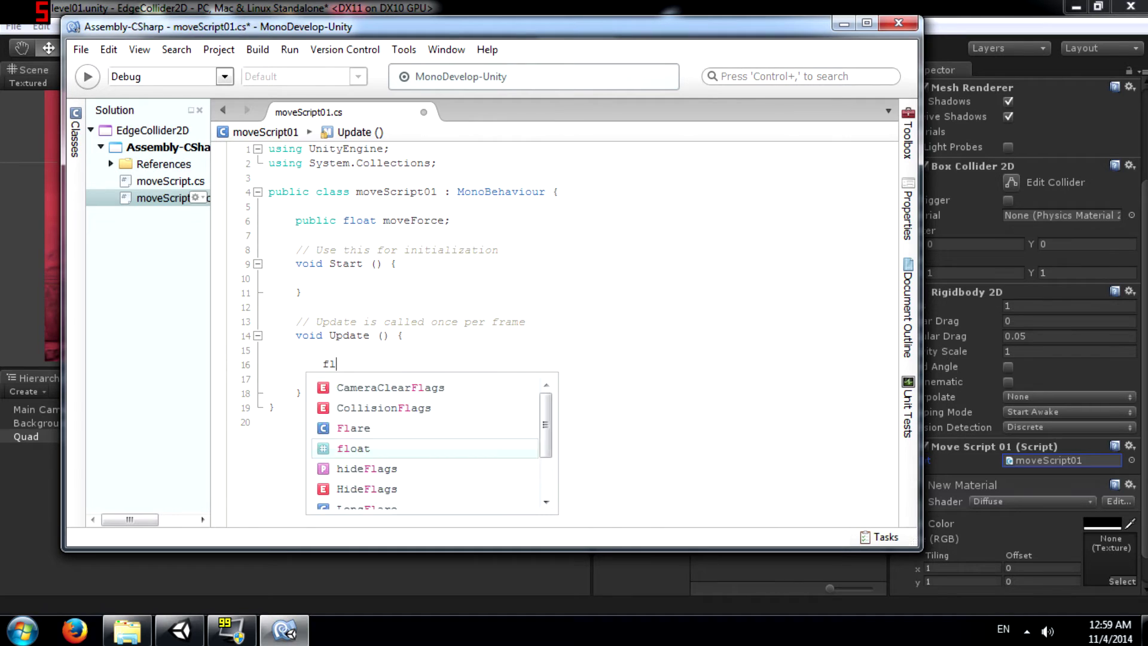
{"action": "type", "text": "oat h - In"}
{"action": "key", "text": "BackSpace"}
{"action": "key", "text": "BackSpace"}
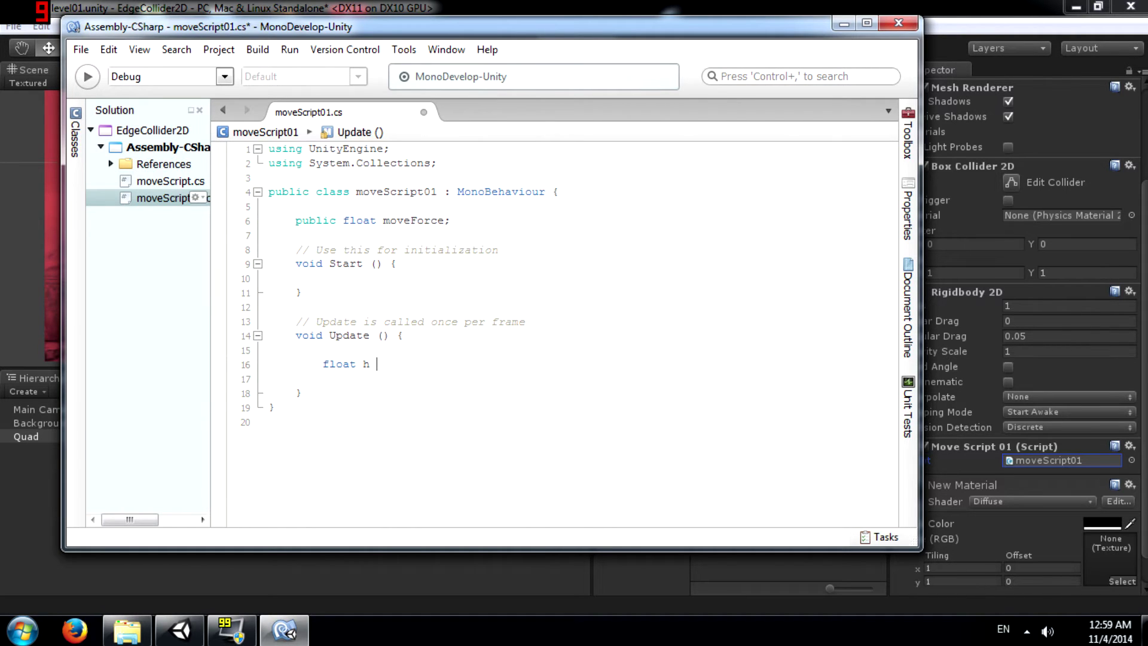
{"action": "type", "text": "Input."}
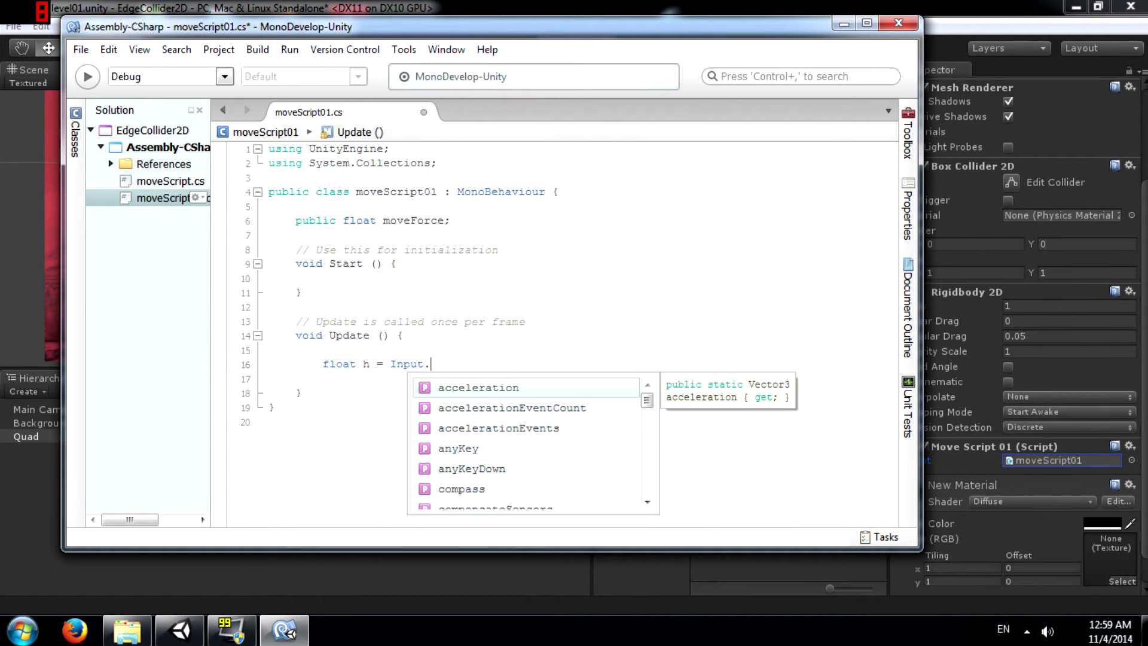
{"action": "type", "text": "getaxis("}
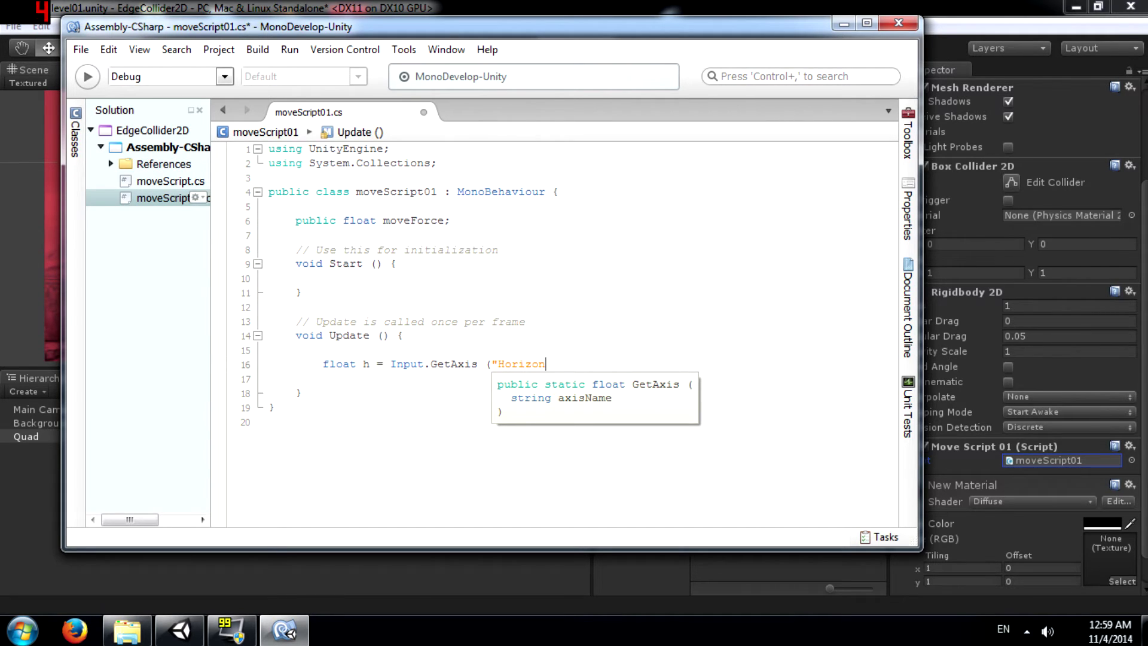
{"action": "type", "text": "\"Horizontal\") *"}
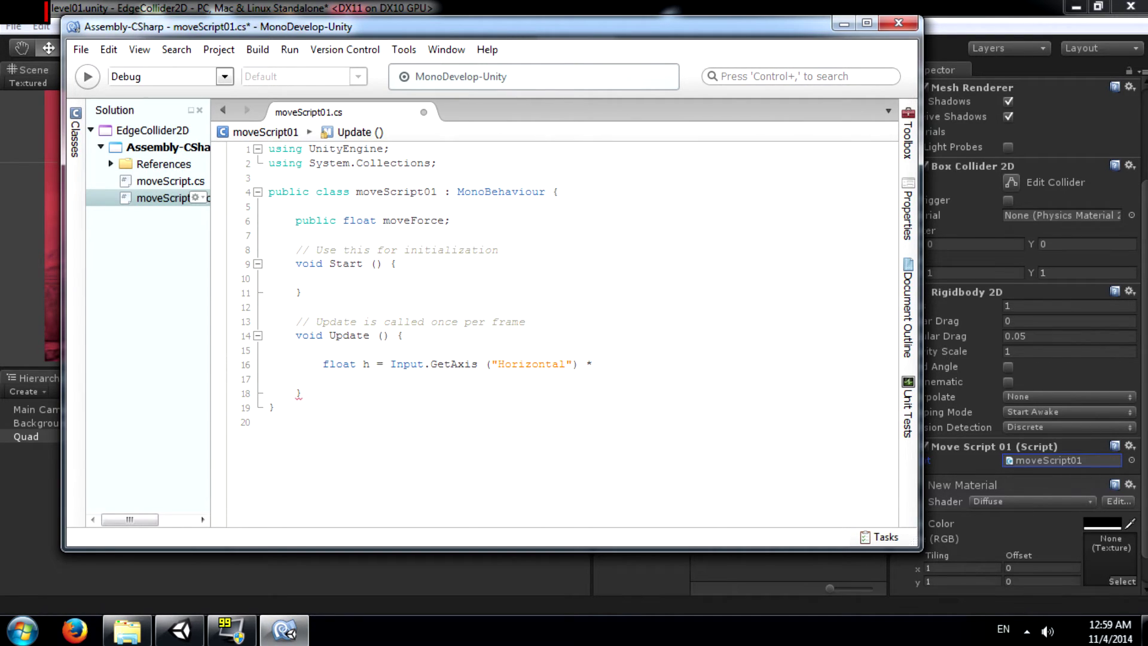
{"action": "type", "text": "moveForce;"}
Add rigidbody2D.AddForce(new Vector2(h, 0)); below it and save the script
{"action": "key", "text": "Return"}
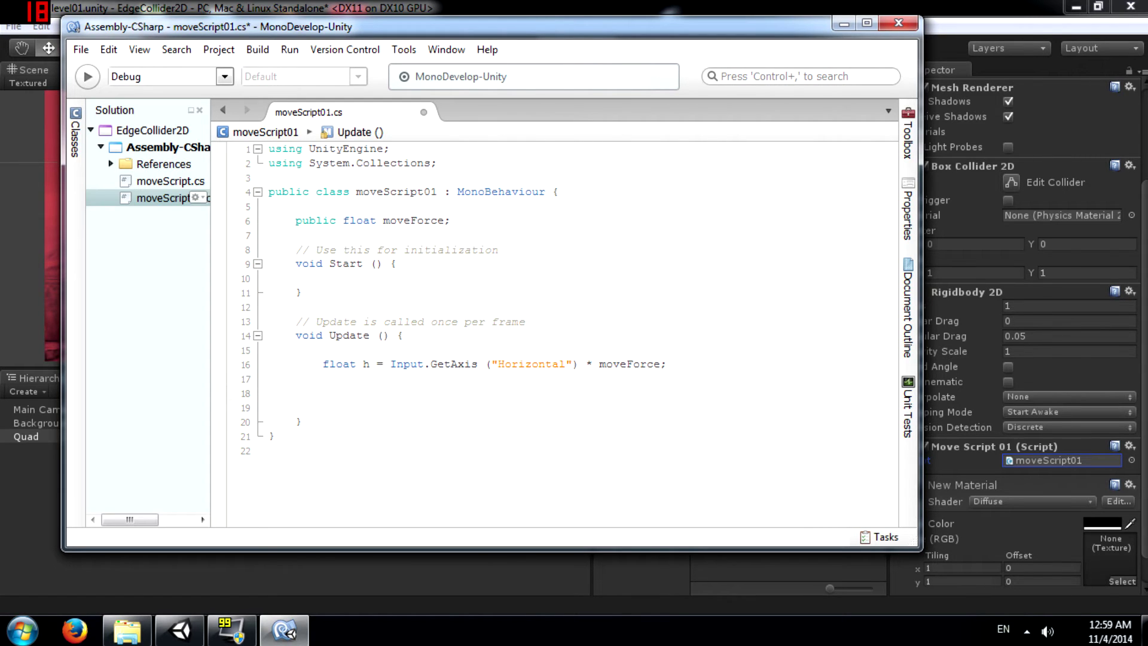
{"action": "type", "text": "rigidbody."}
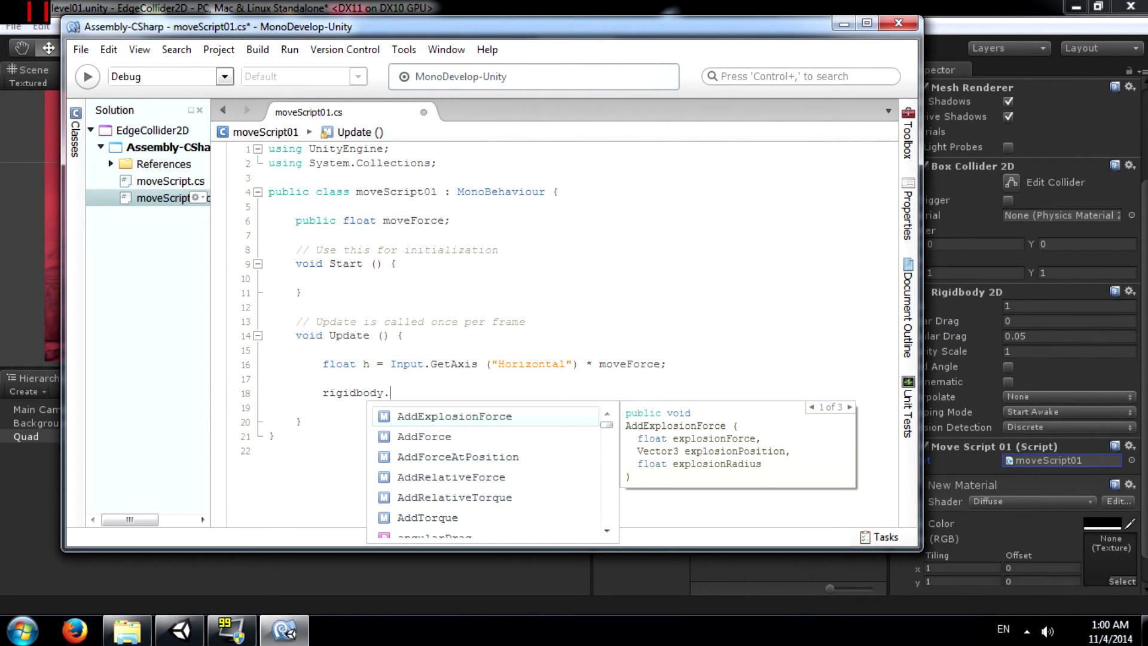
{"action": "key", "text": "BackSpace"}
{"action": "type", "text": "2D.AddForce ("}
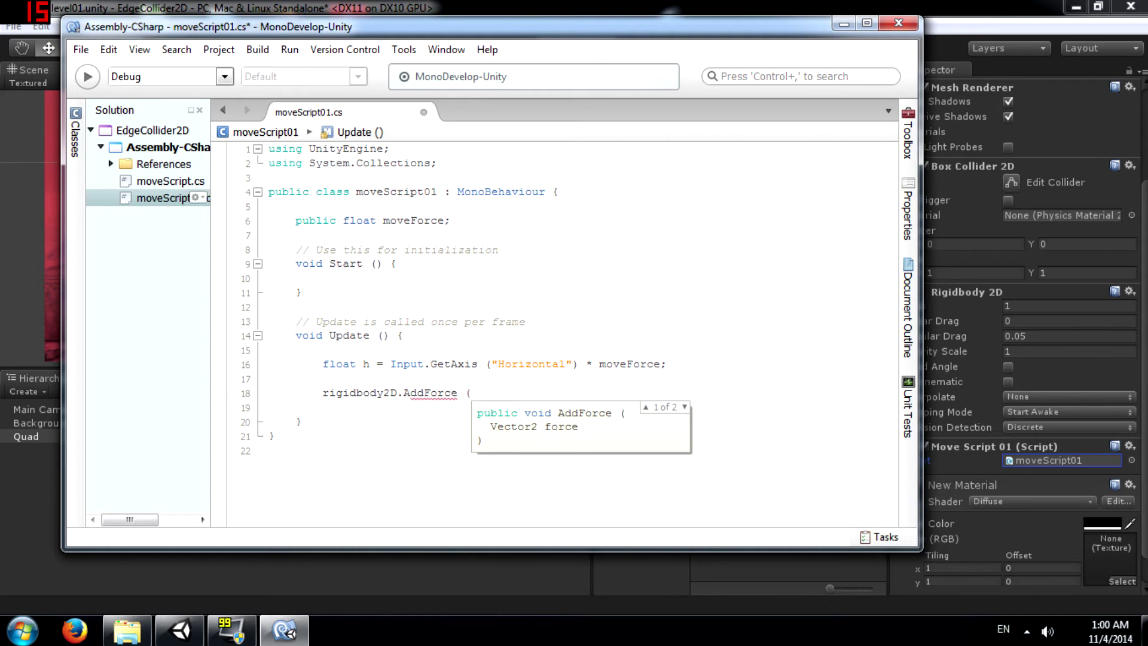
{"action": "type", "text": "new vec"}
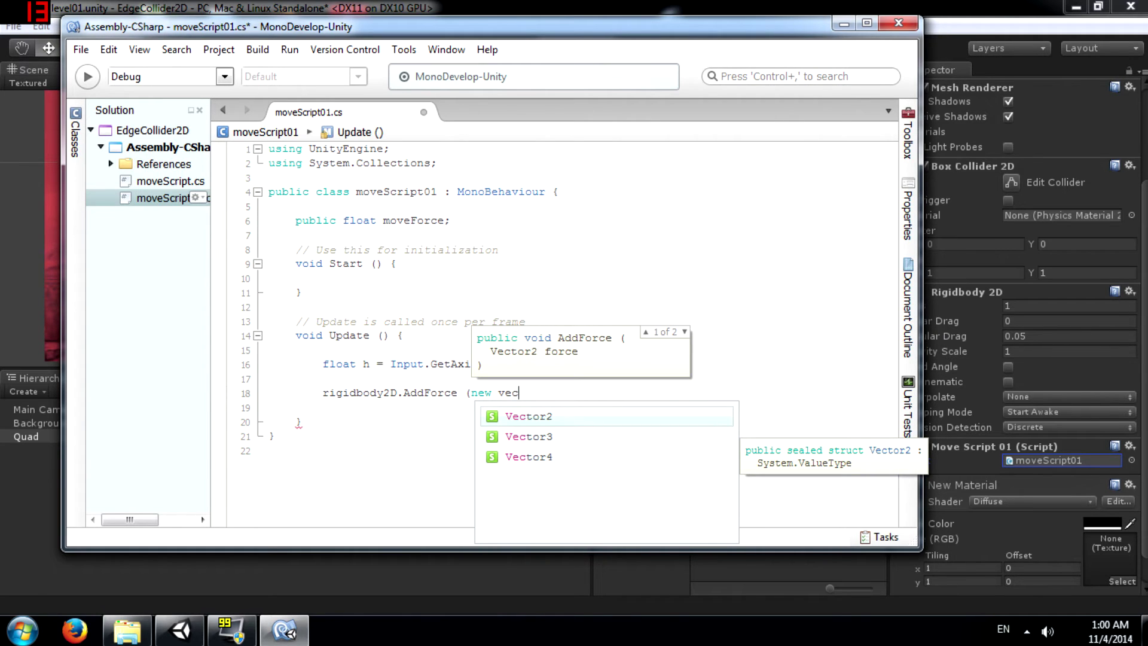
{"action": "type", "text": "tor2(h"}
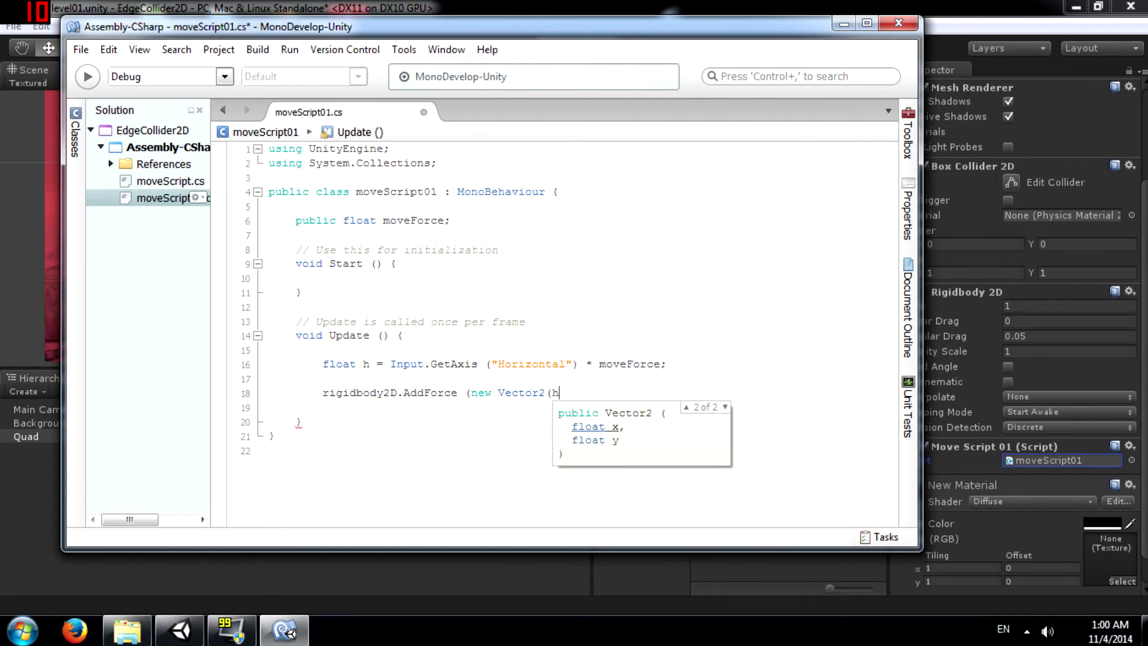
{"action": "type", "text": ", 0))"}
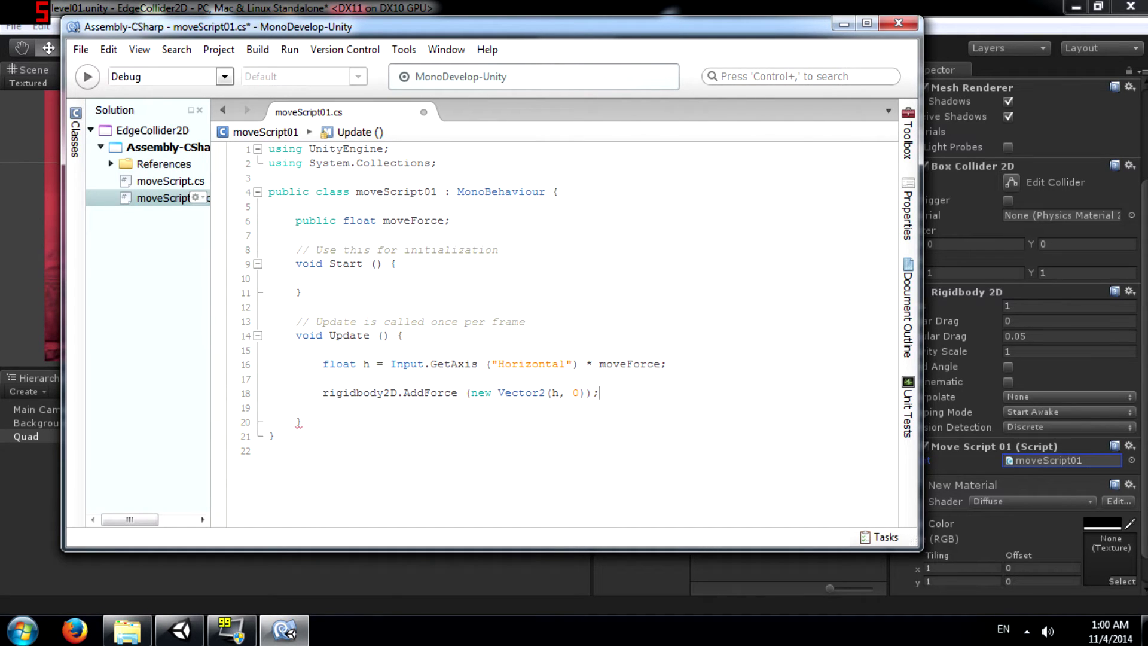
{"action": "type", "text": ";"}
{"action": "key", "text": "ctrl+s"}
{"action": "key", "text": "alt+Tab"}
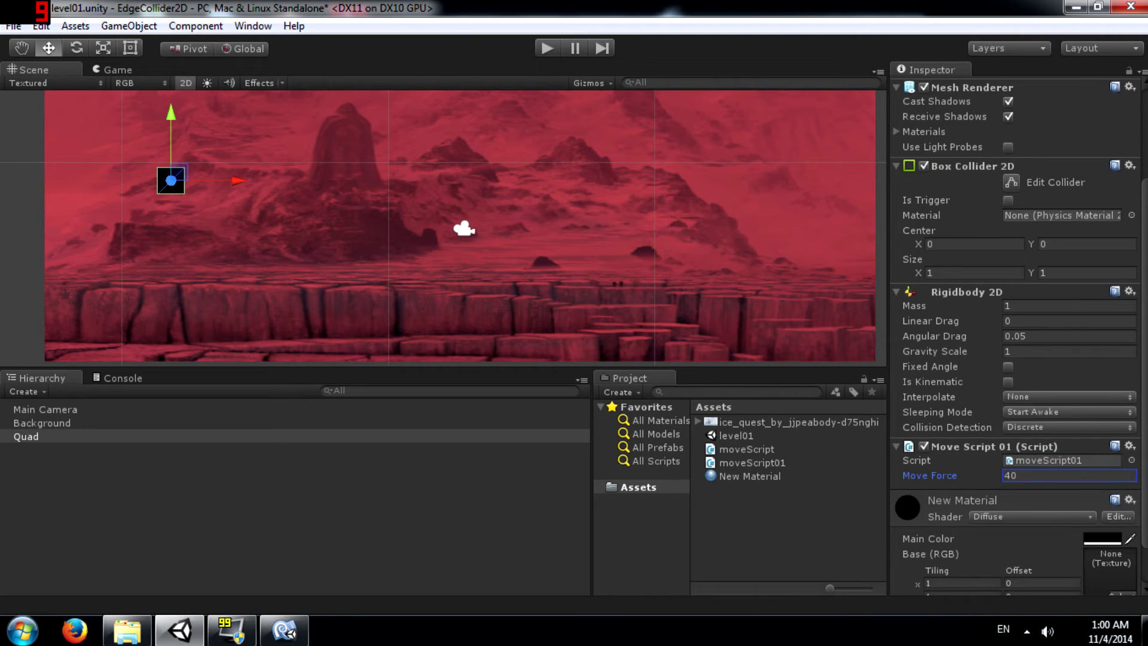
Run the scene, push the Quad right with the Right arrow key, then stop playback
{"action": "left_click", "coordinate": [547, 50]}
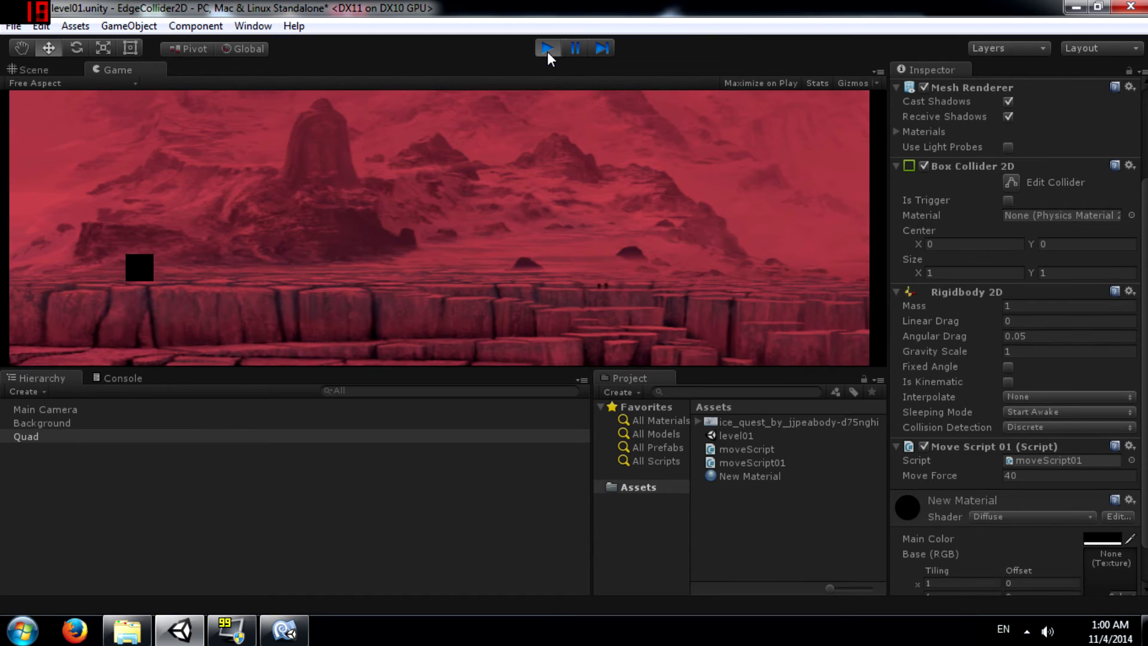
{"action": "key", "text": "Right"}
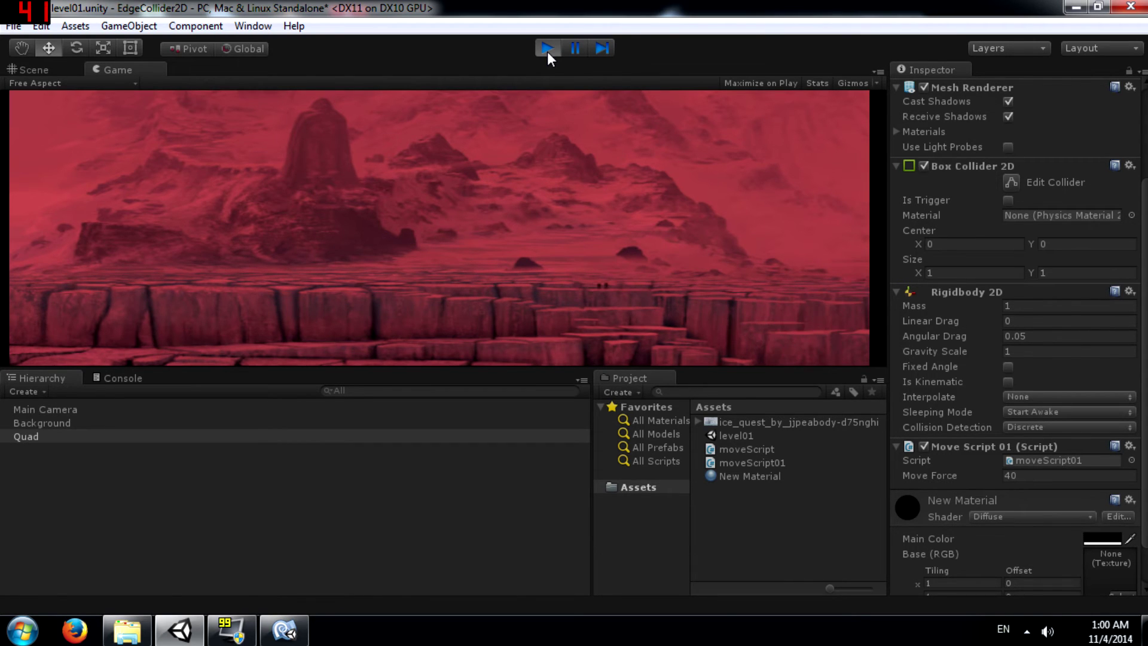
{"action": "left_click", "coordinate": [547, 51]}
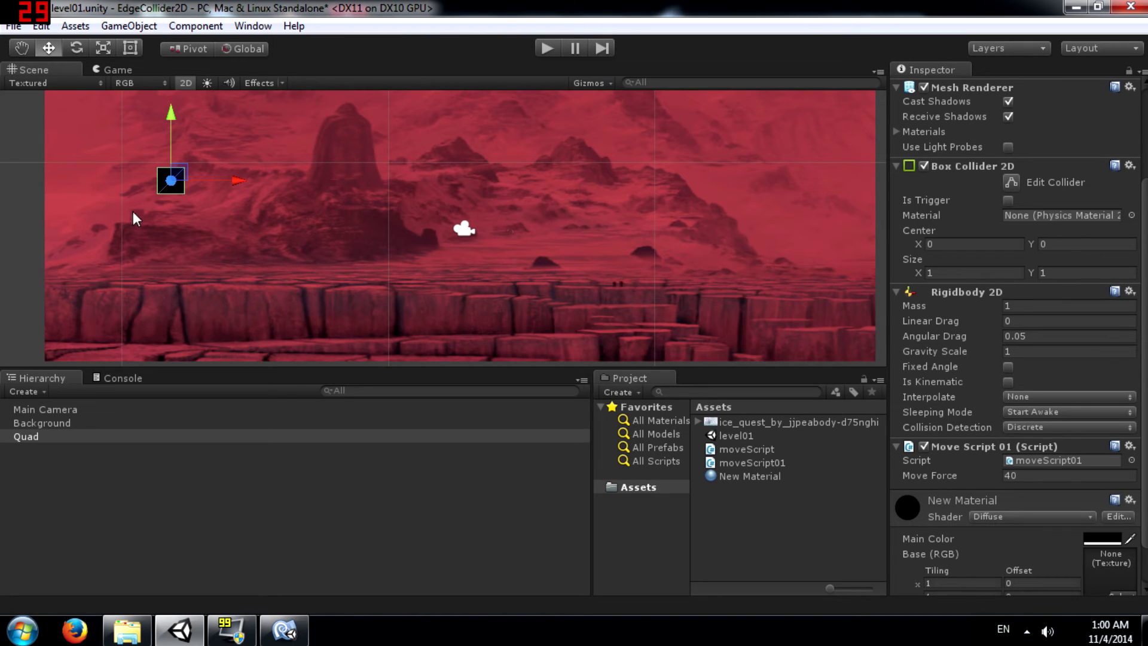
Reselect the Background and add another Edge Collider 2D from Physics 2D
{"action": "left_click", "coordinate": [701, 185]}
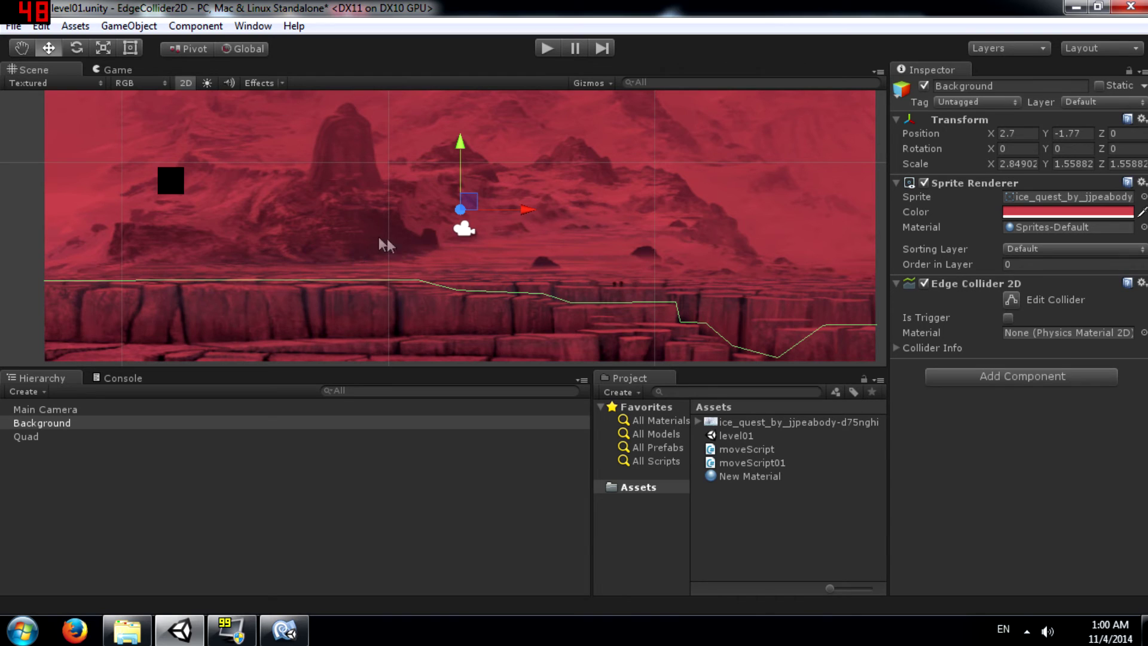
{"action": "left_click", "coordinate": [167, 178]}
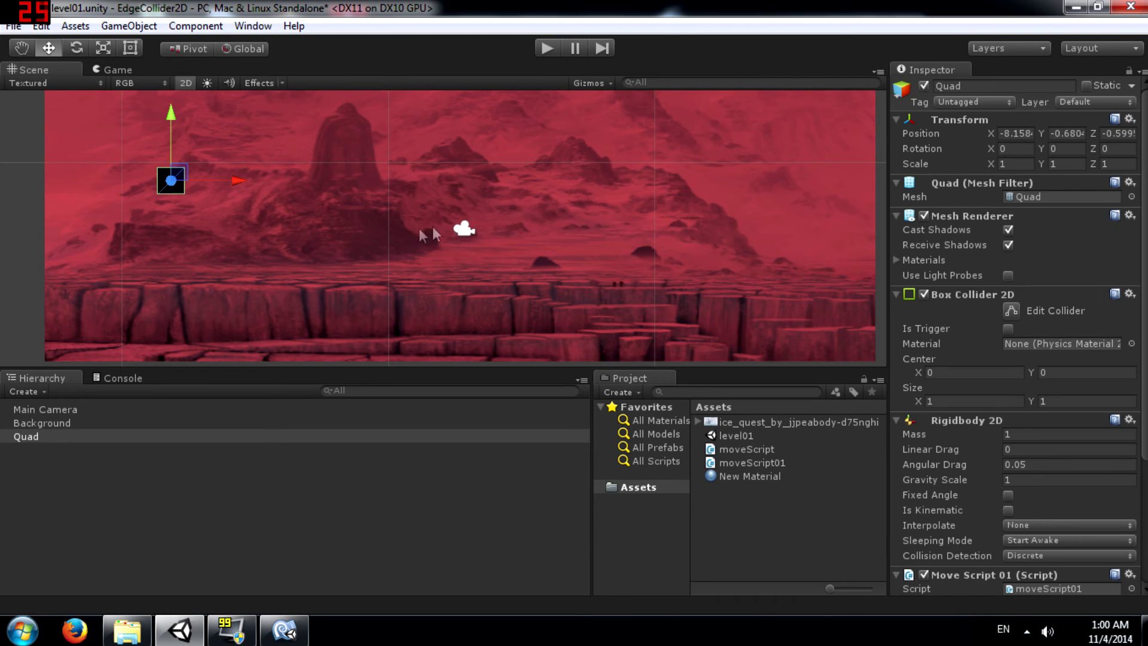
{"action": "middle_click_drag", "start_coordinate": [493, 183], "coordinate": [505, 215]}
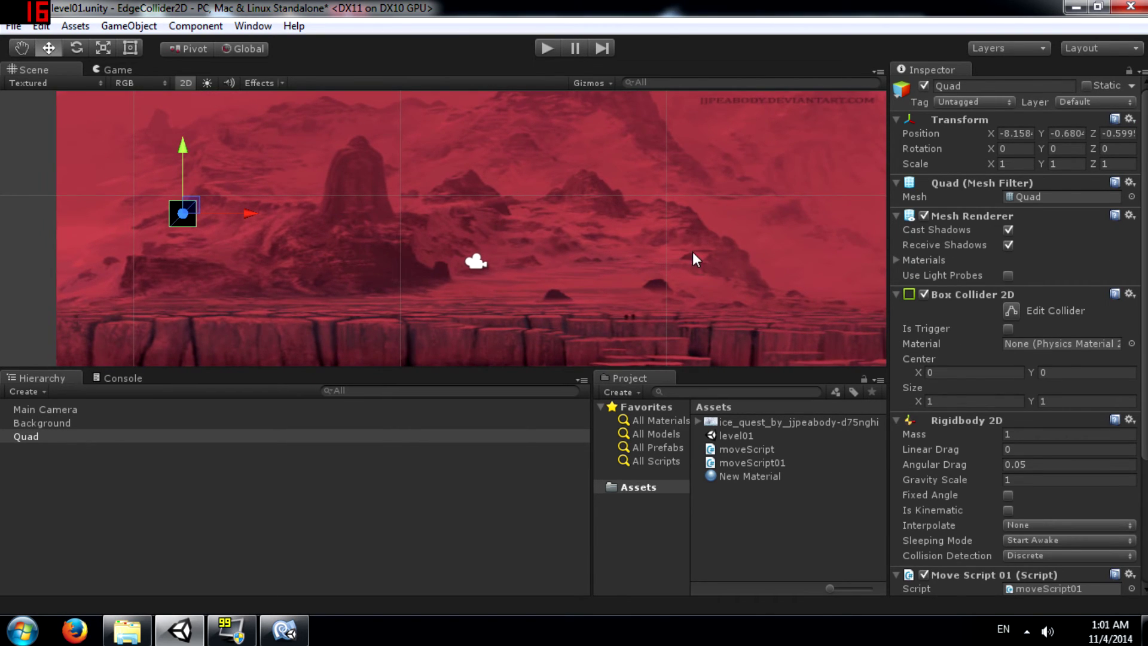
{"action": "left_click", "coordinate": [696, 194]}
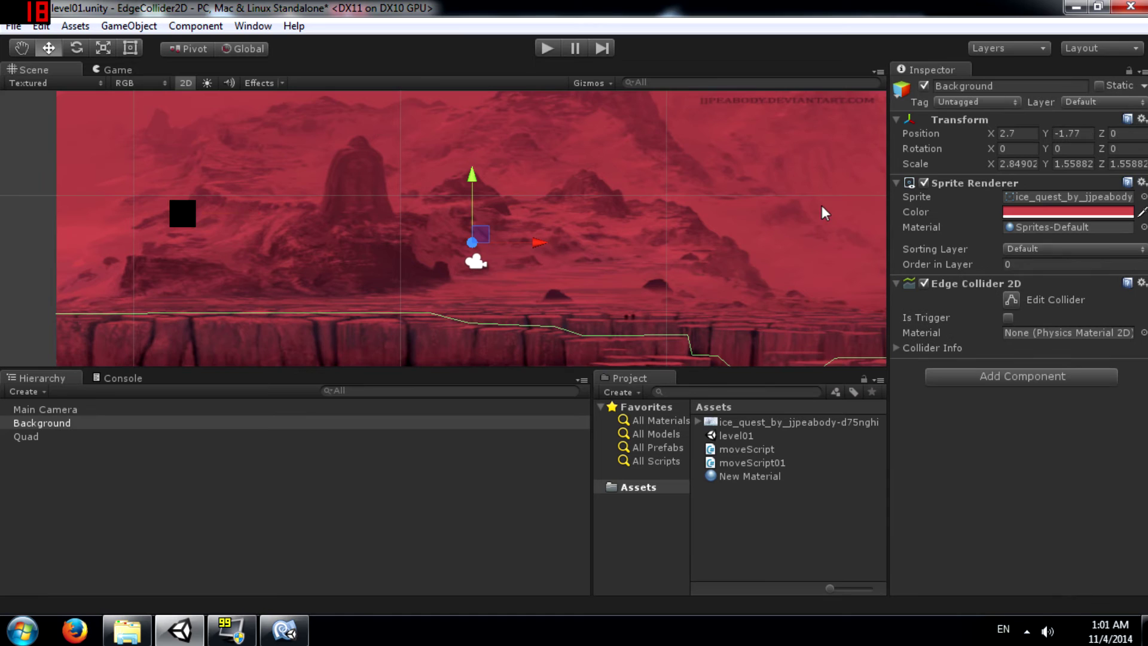
{"action": "left_click", "coordinate": [969, 378]}
{"action": "left_click", "coordinate": [1004, 202]}
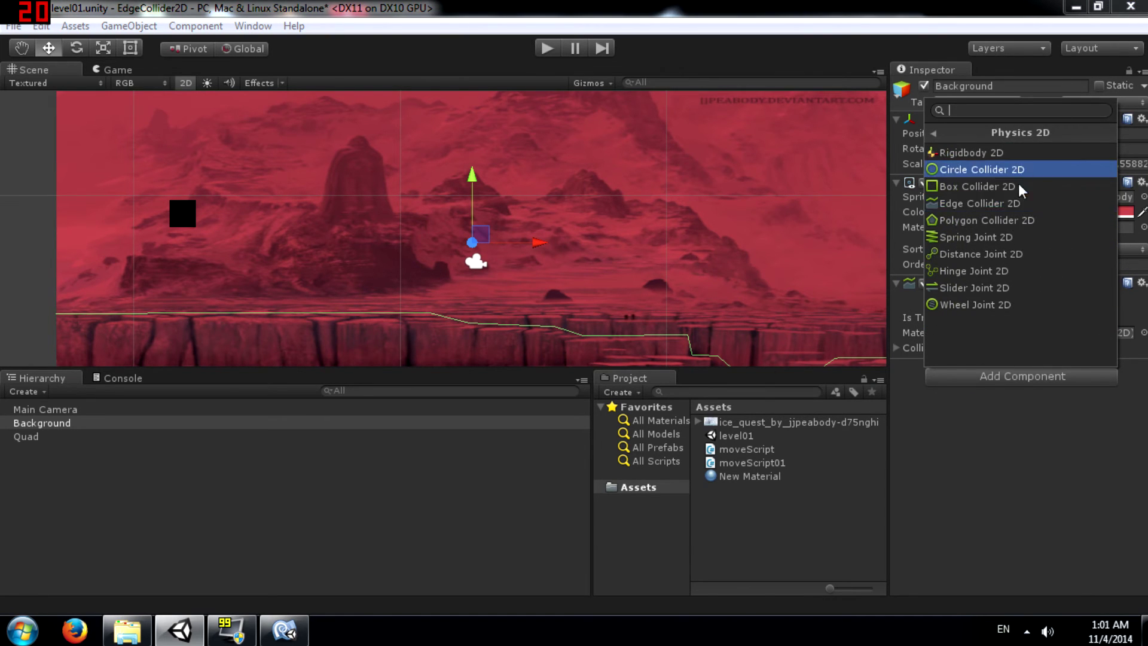
{"action": "left_click", "coordinate": [1002, 206]}
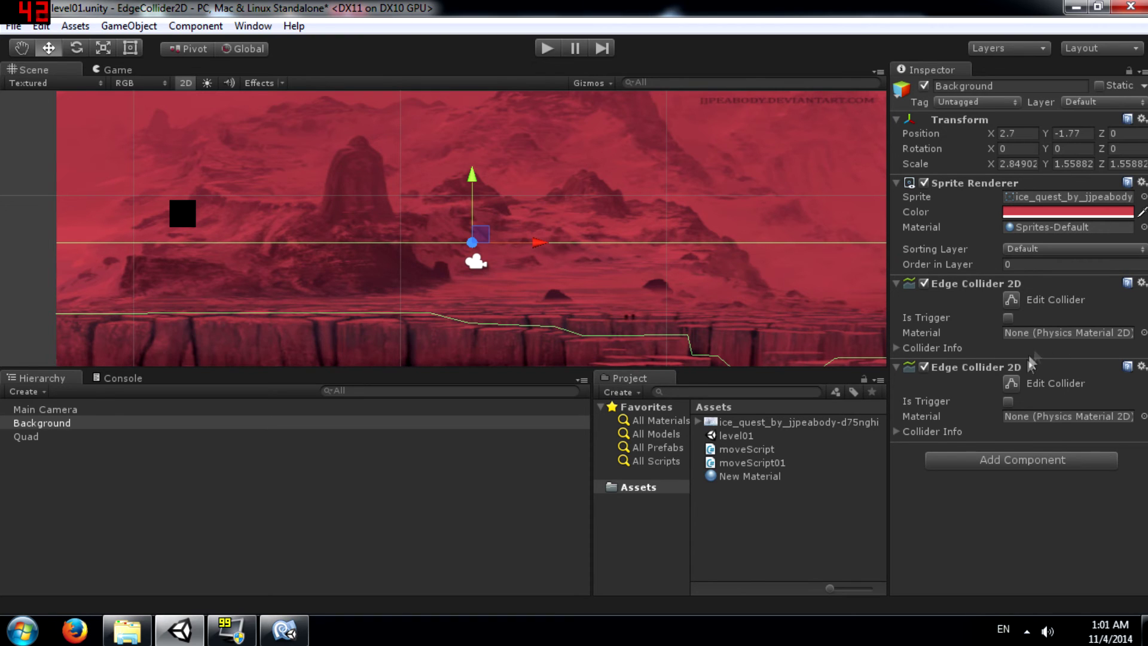
Edit the second collider, placing its left end on the ridge and raising a point to the first peak
{"action": "left_click", "coordinate": [1011, 383]}
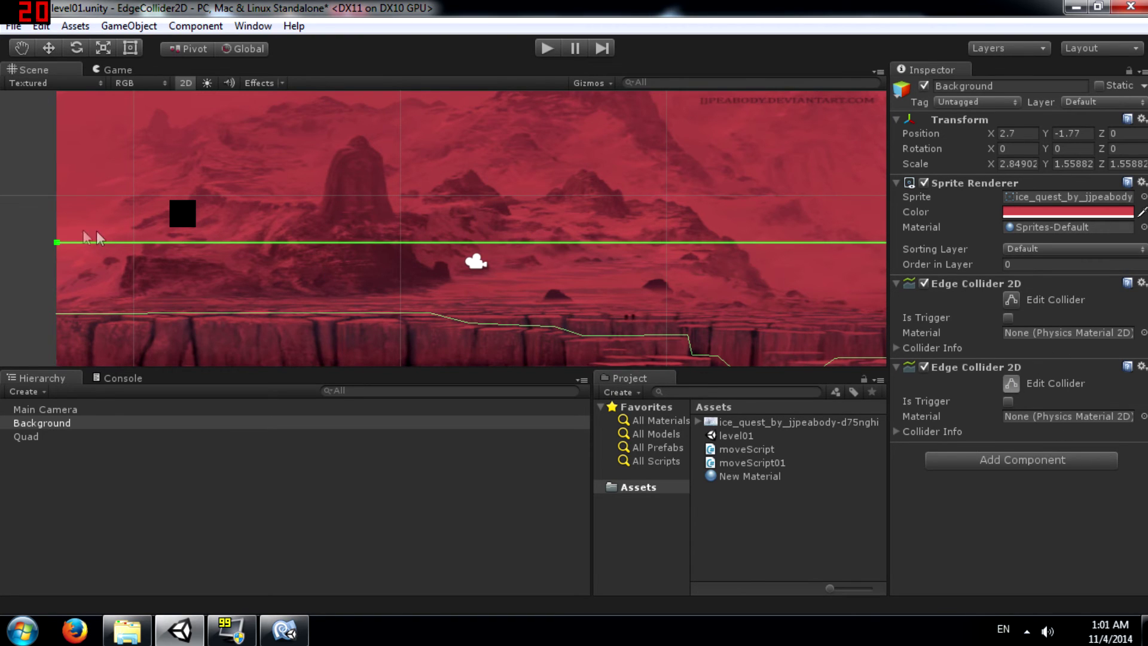
{"action": "left_click_drag", "start_coordinate": [57, 242], "coordinate": [199, 185]}
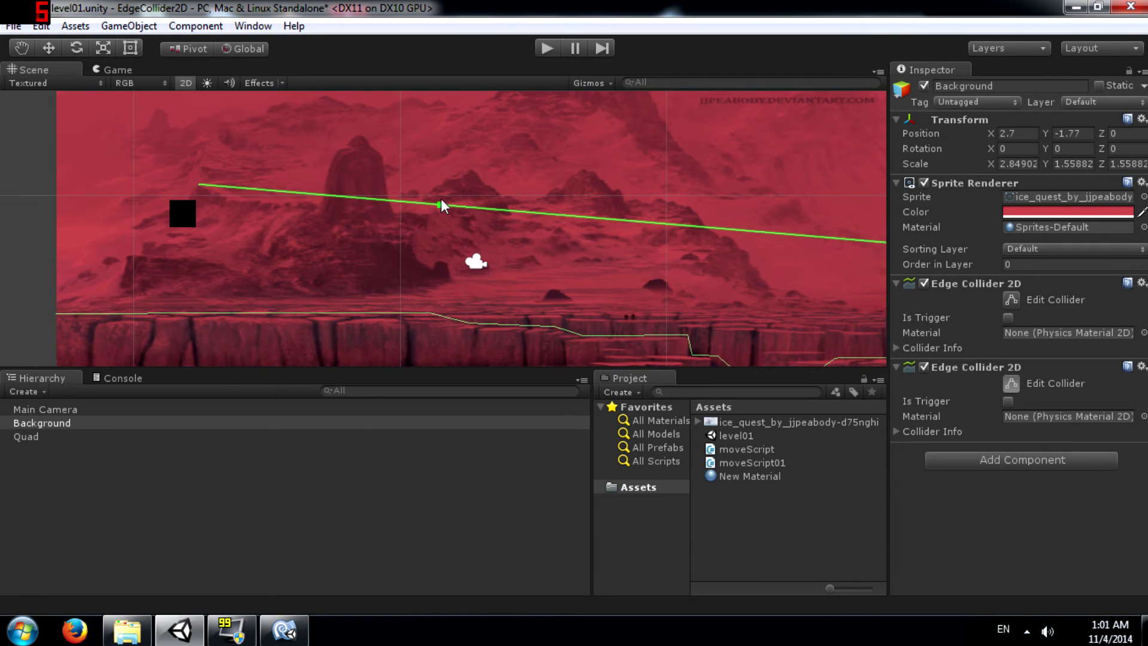
{"action": "left_click_drag", "start_coordinate": [238, 189], "coordinate": [234, 200]}
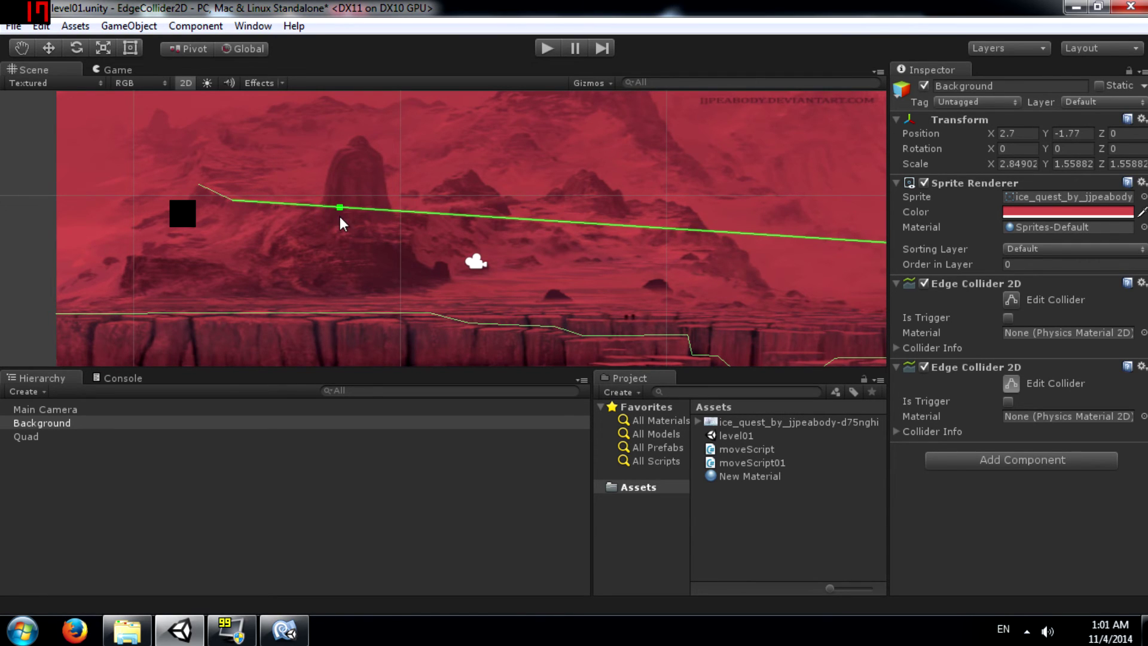
{"action": "left_click_drag", "start_coordinate": [333, 205], "coordinate": [428, 201]}
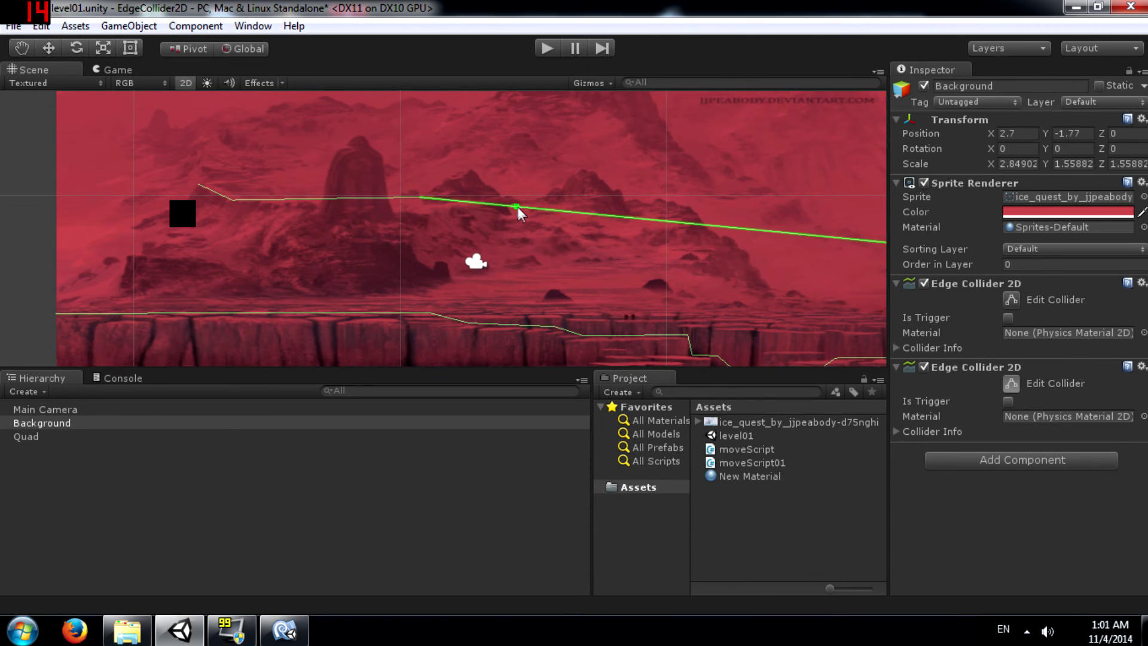
{"action": "left_click_drag", "start_coordinate": [516, 206], "coordinate": [471, 172]}
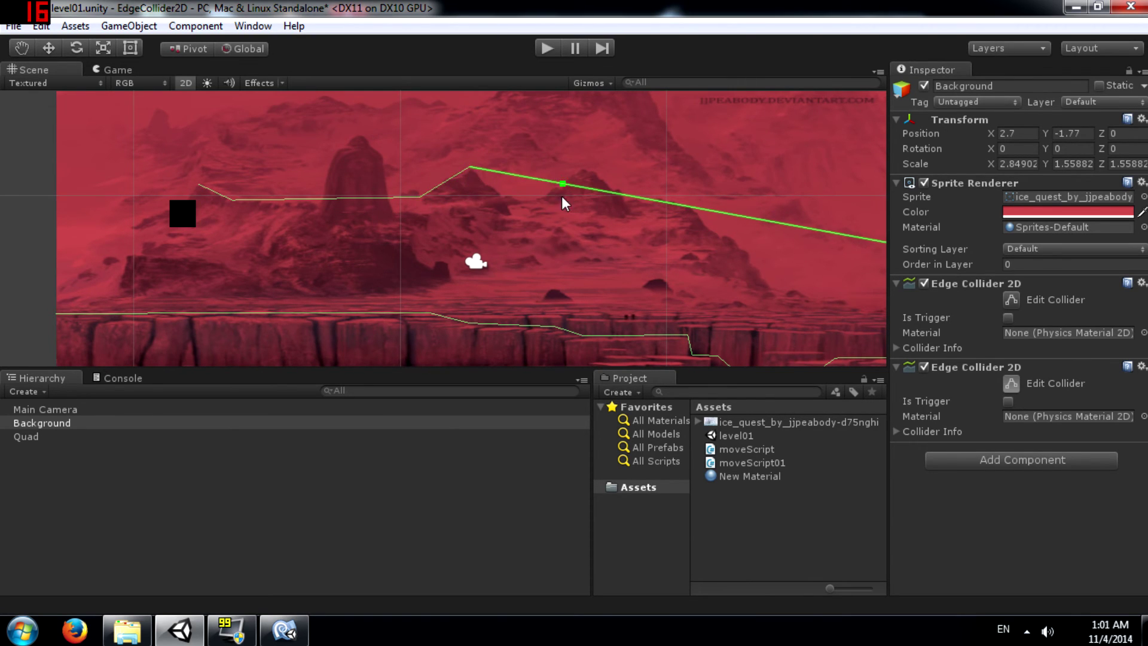
Add the dip, second peak and descending right end of the ridge line, then select the Quad
{"action": "left_click_drag", "start_coordinate": [558, 179], "coordinate": [507, 213]}
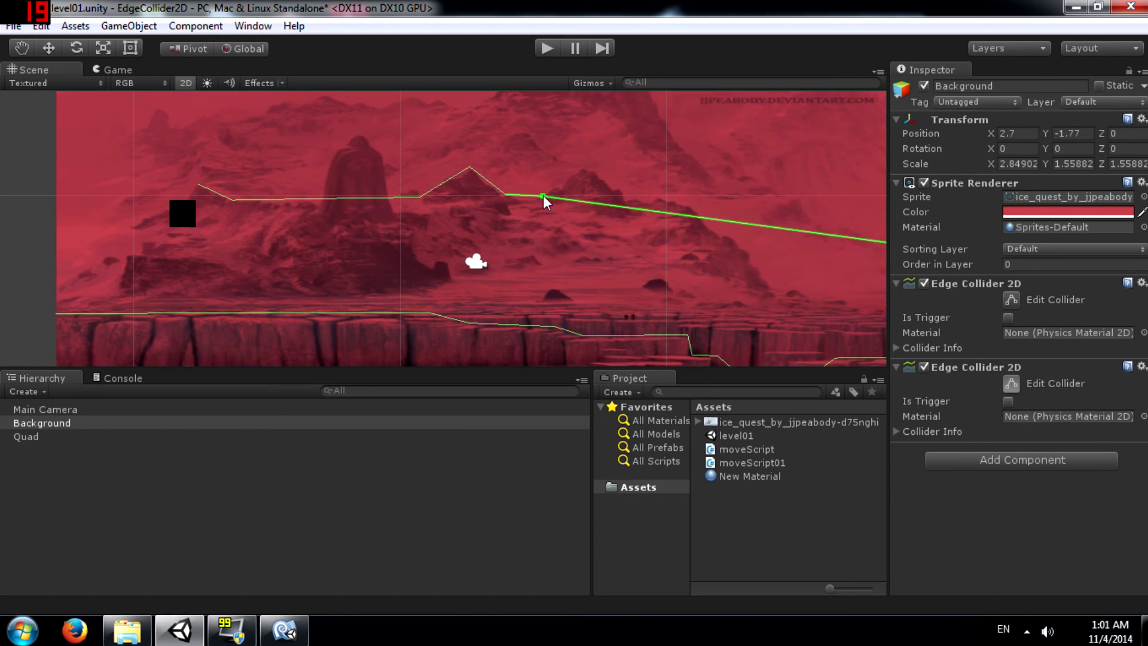
{"action": "left_click_drag", "start_coordinate": [592, 201], "coordinate": [583, 173]}
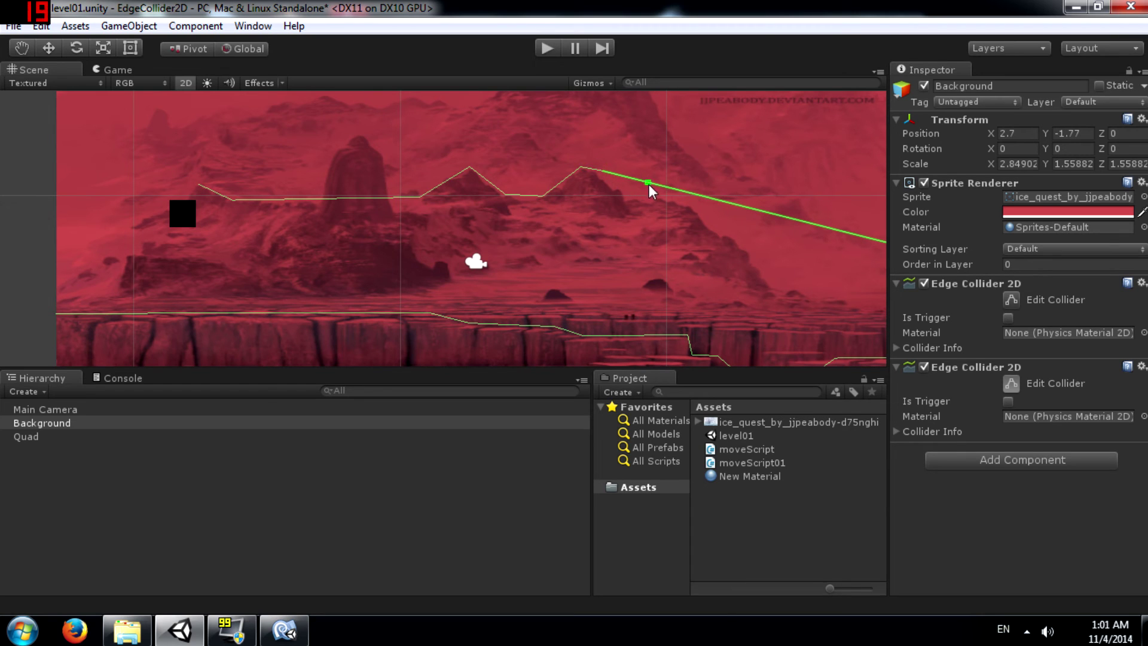
{"action": "left_click_drag", "start_coordinate": [649, 184], "coordinate": [777, 285]}
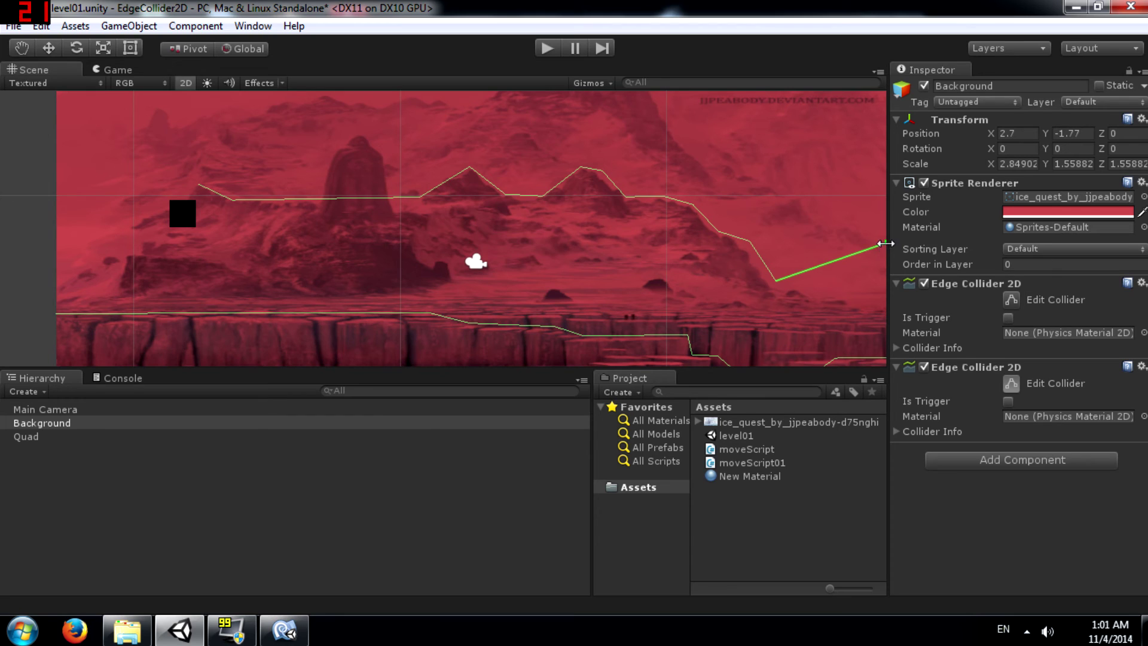
{"action": "left_click_drag", "start_coordinate": [885, 249], "coordinate": [779, 287]}
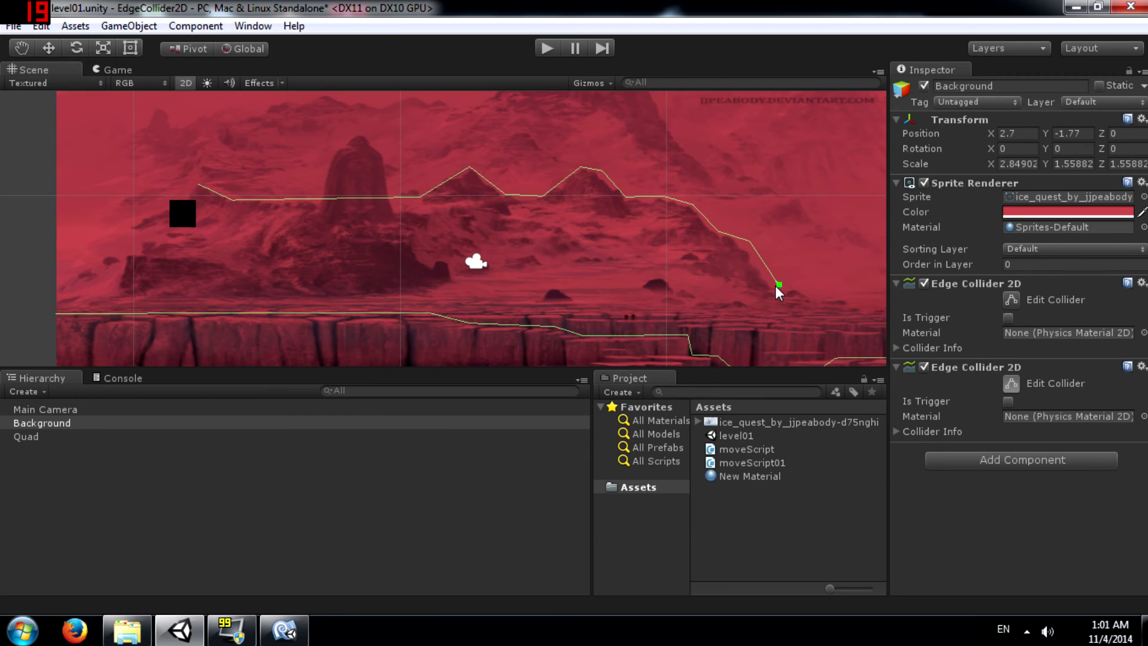
{"action": "left_click", "coordinate": [184, 217]}
Raise the black quad above the left part of the ridge and play the scene to watch it drop
{"action": "left_click_drag", "start_coordinate": [191, 204], "coordinate": [253, 124]}
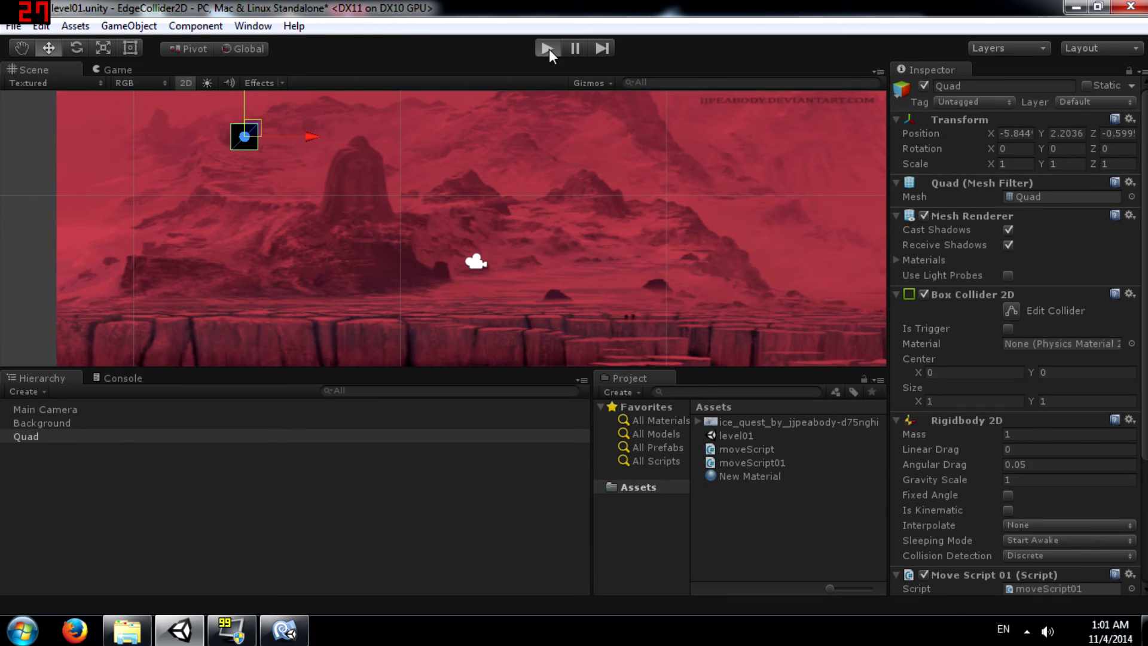
{"action": "left_click", "coordinate": [548, 49]}
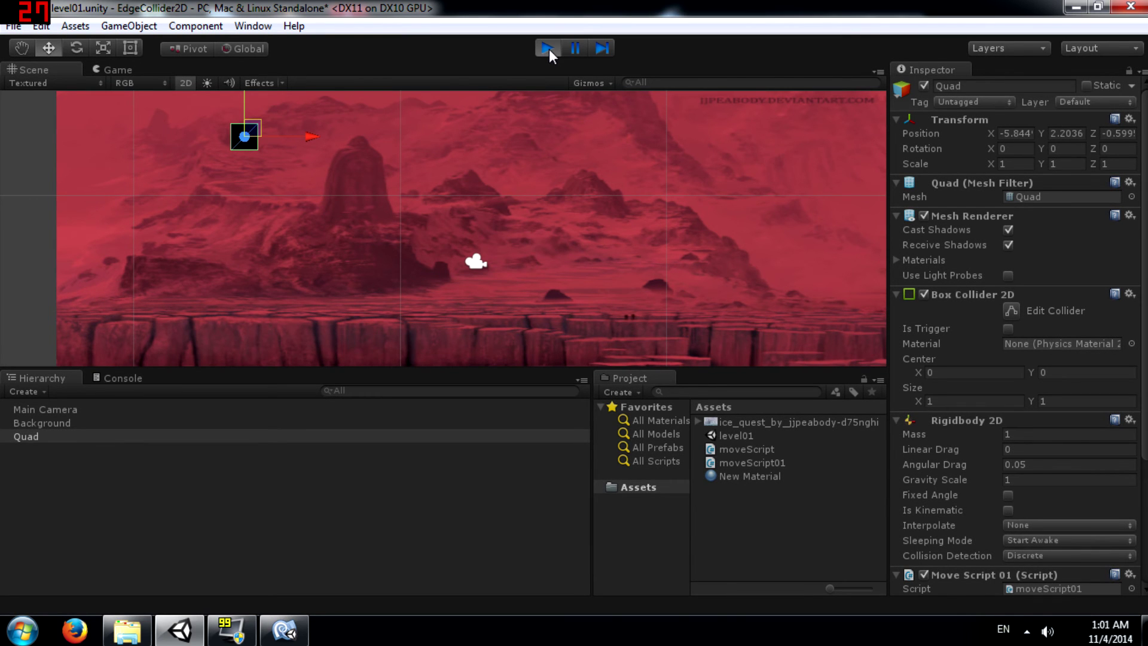